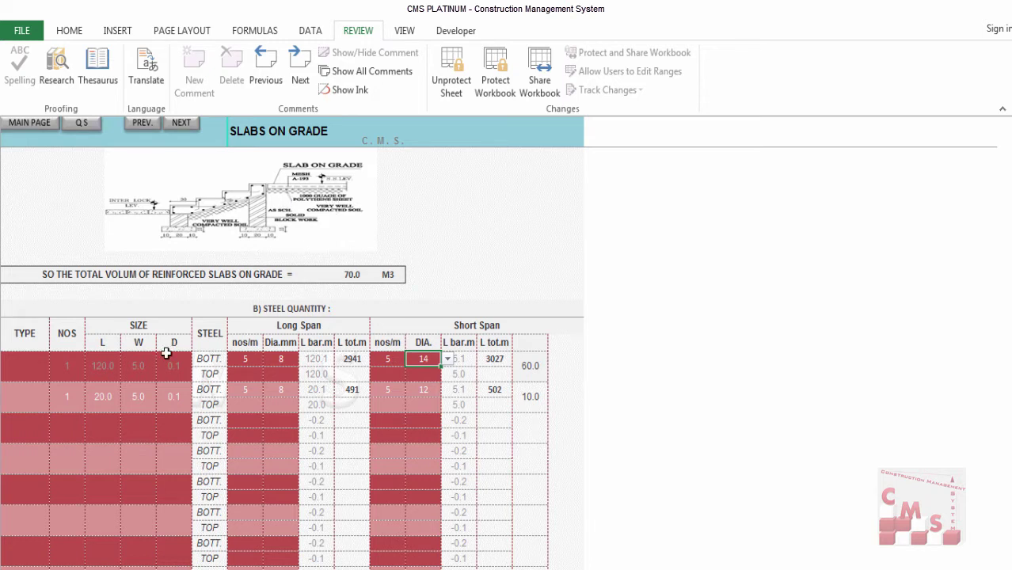
Examine the type, number and size (L, W, D) entries of the first slab in the steel quantity table
{"action": "left_click", "coordinate": [110, 376]}
{"action": "left_click", "coordinate": [132, 376]}
{"action": "left_click", "coordinate": [108, 375]}
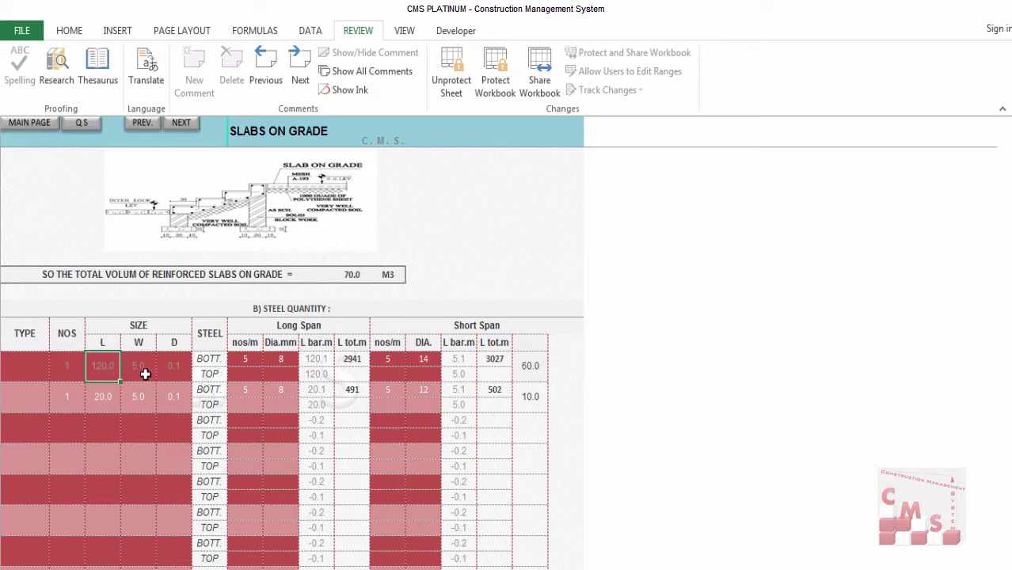
{"action": "left_click", "coordinate": [143, 373]}
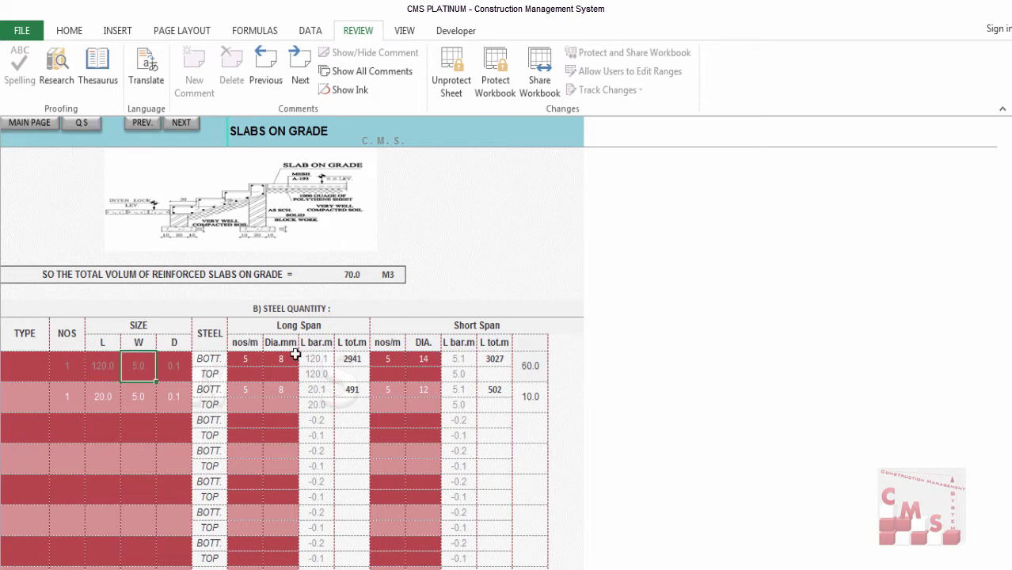
{"action": "left_click_drag", "start_coordinate": [28, 364], "coordinate": [30, 422]}
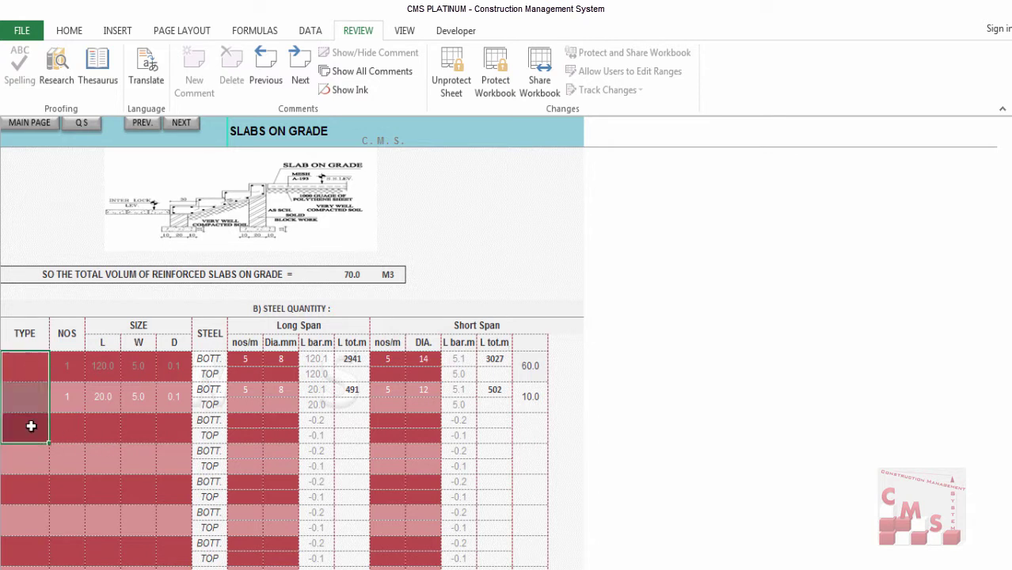
{"action": "left_click_drag", "start_coordinate": [27, 362], "coordinate": [17, 433]}
{"action": "left_click", "coordinate": [77, 366]}
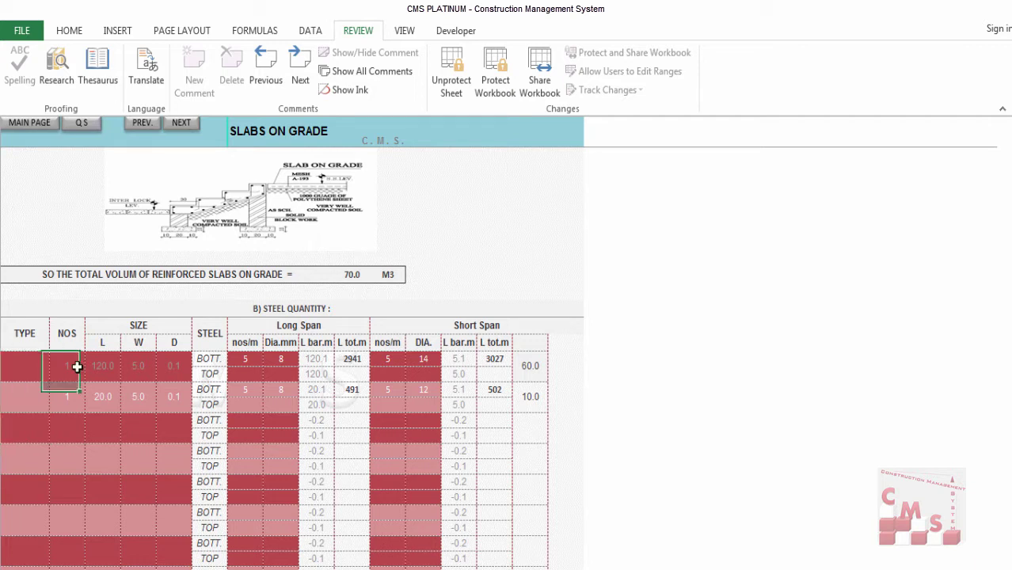
{"action": "left_click", "coordinate": [105, 367]}
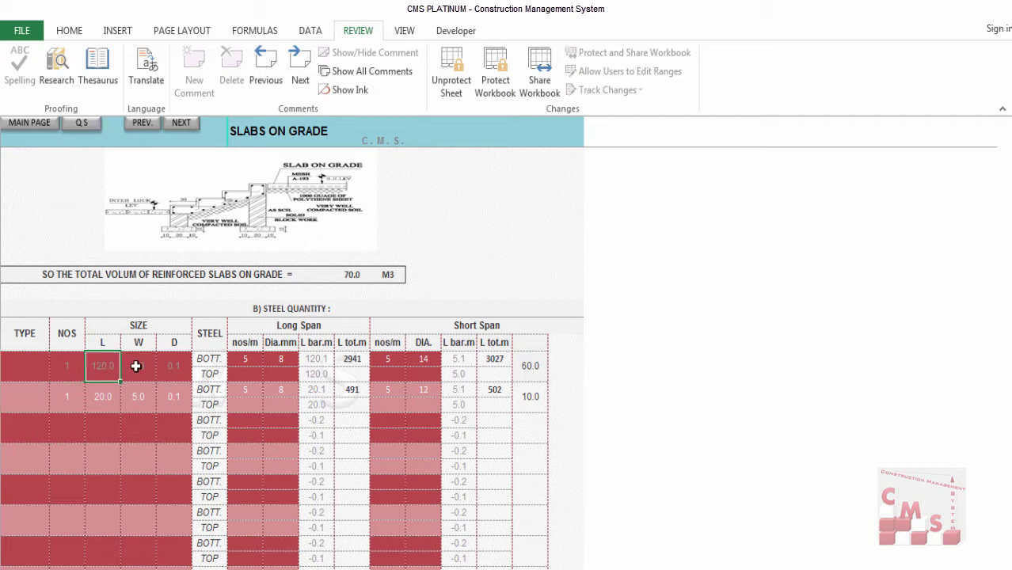
{"action": "left_click", "coordinate": [136, 366]}
{"action": "left_click", "coordinate": [168, 368]}
{"action": "left_click", "coordinate": [101, 368]}
{"action": "left_click", "coordinate": [71, 368]}
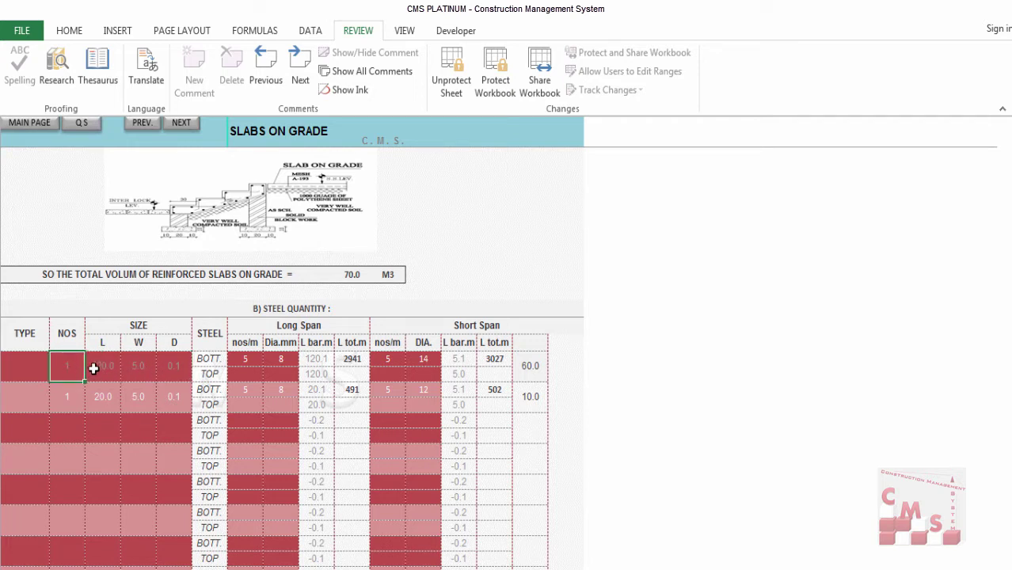
{"action": "left_click", "coordinate": [104, 326]}
{"action": "left_click", "coordinate": [107, 368]}
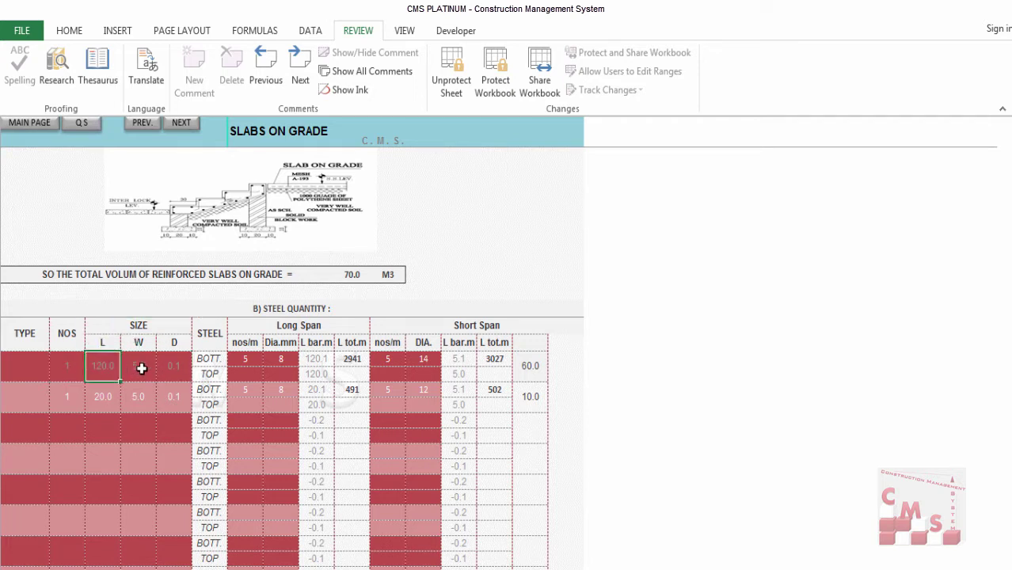
{"action": "left_click", "coordinate": [141, 369]}
{"action": "left_click", "coordinate": [178, 369]}
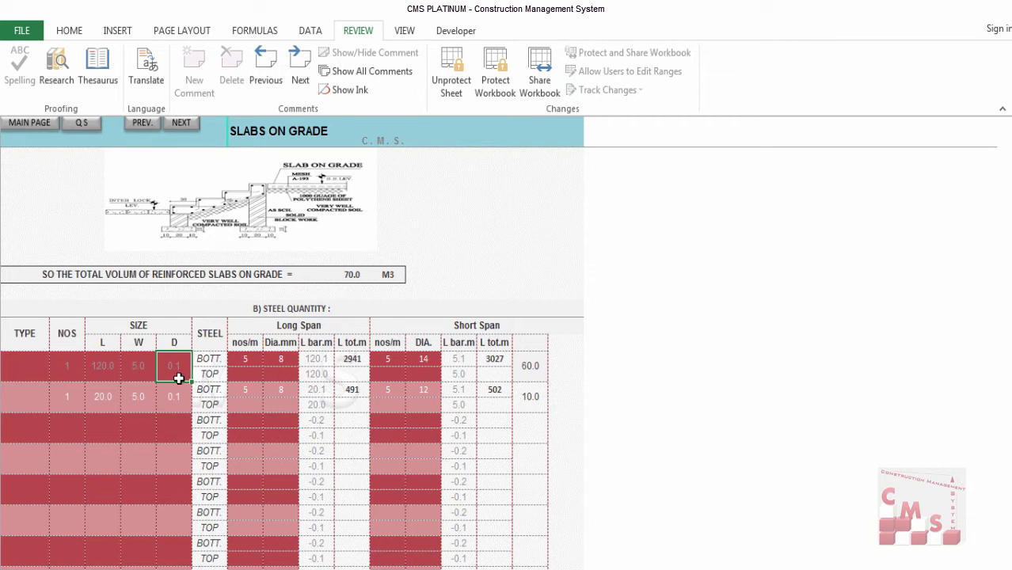
{"action": "left_click", "coordinate": [105, 374]}
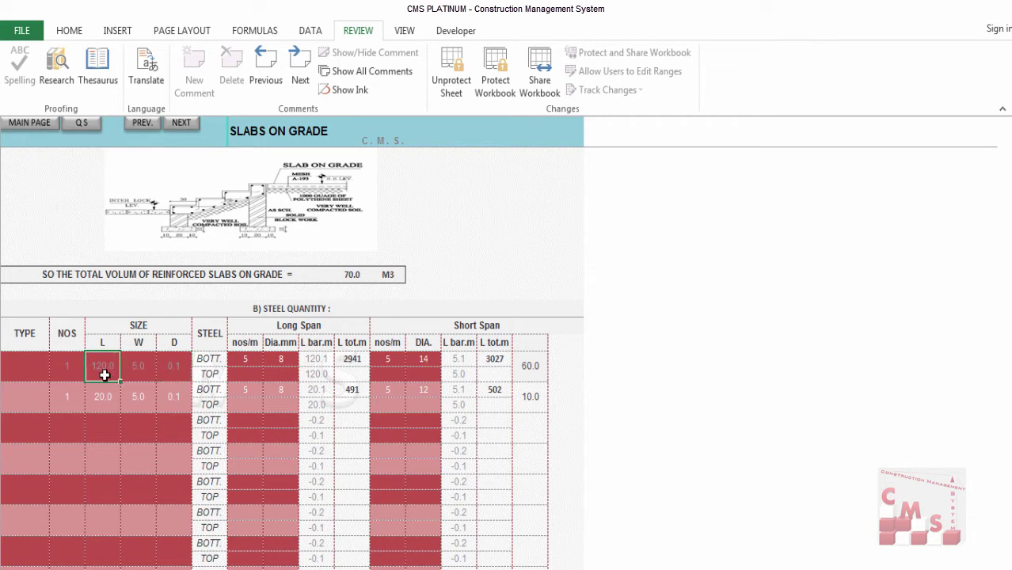
{"action": "left_click", "coordinate": [140, 371]}
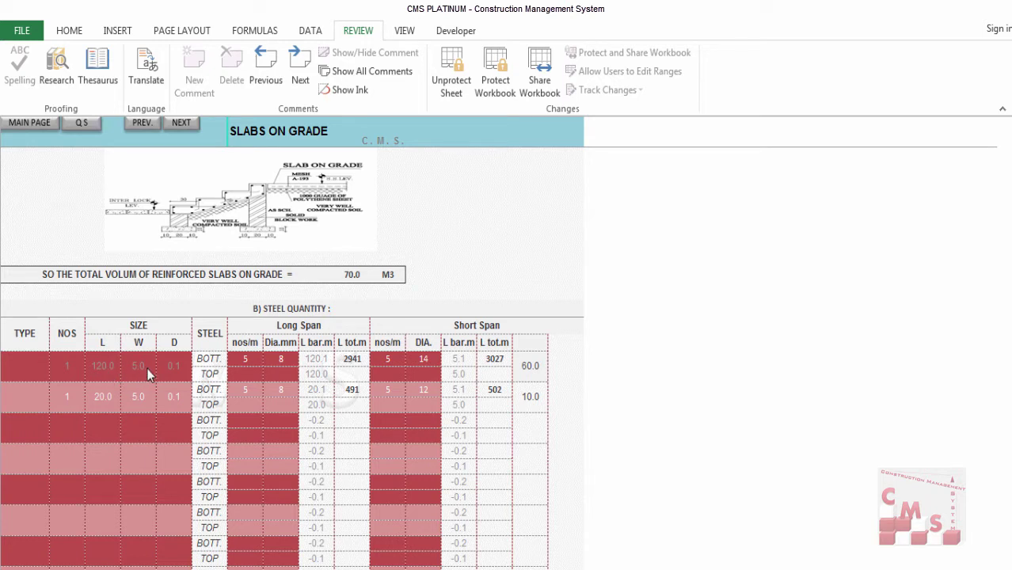
Examine the first slab's long-span bottom and top steel entries, including bars per metre and the available bar diameters
{"action": "left_click", "coordinate": [245, 358]}
{"action": "type", "text": "5"}
{"action": "left_click", "coordinate": [270, 363]}
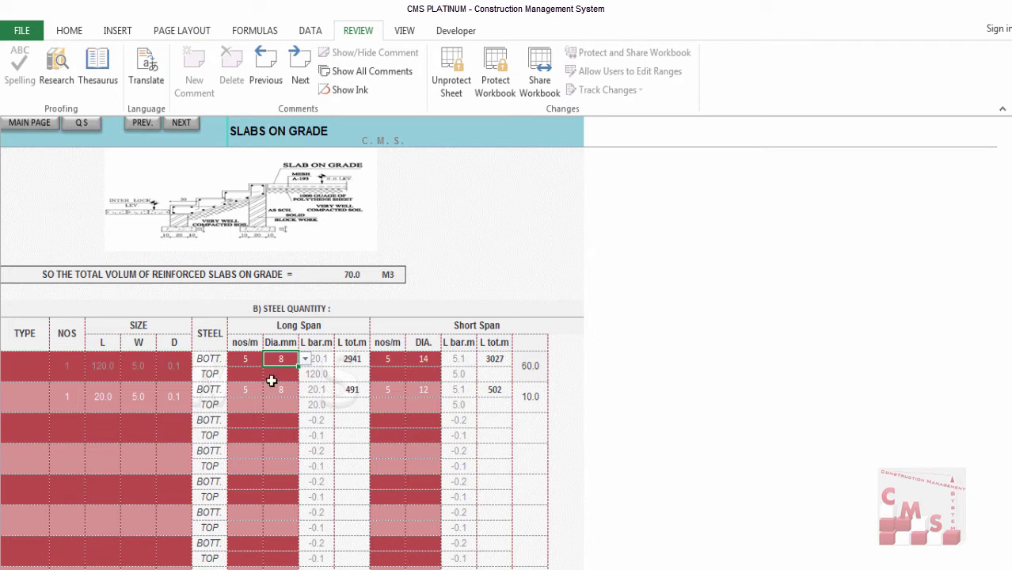
{"action": "left_click", "coordinate": [271, 326]}
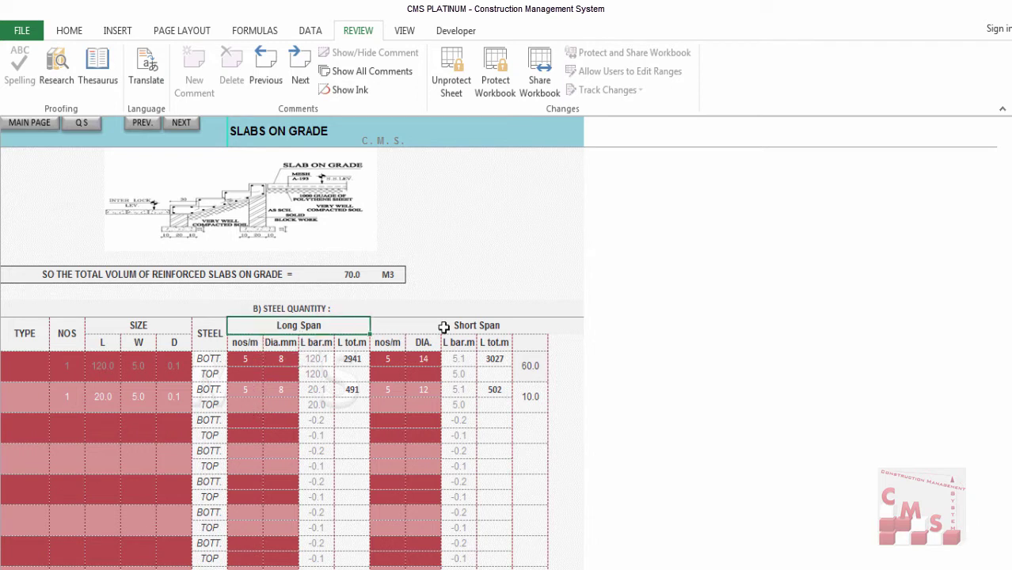
{"action": "left_click", "coordinate": [444, 328]}
{"action": "left_click", "coordinate": [217, 360]}
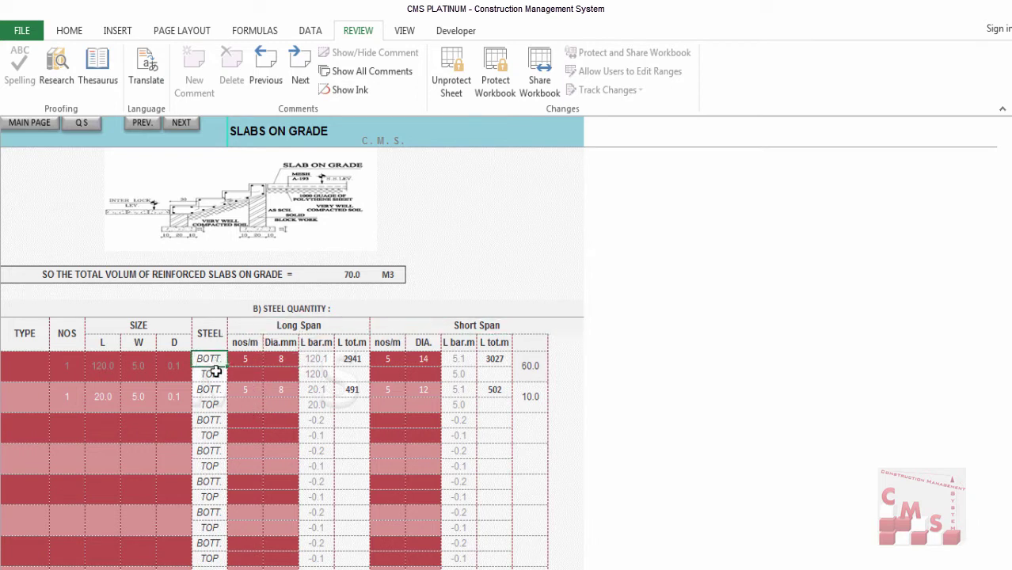
{"action": "key", "text": "Down"}
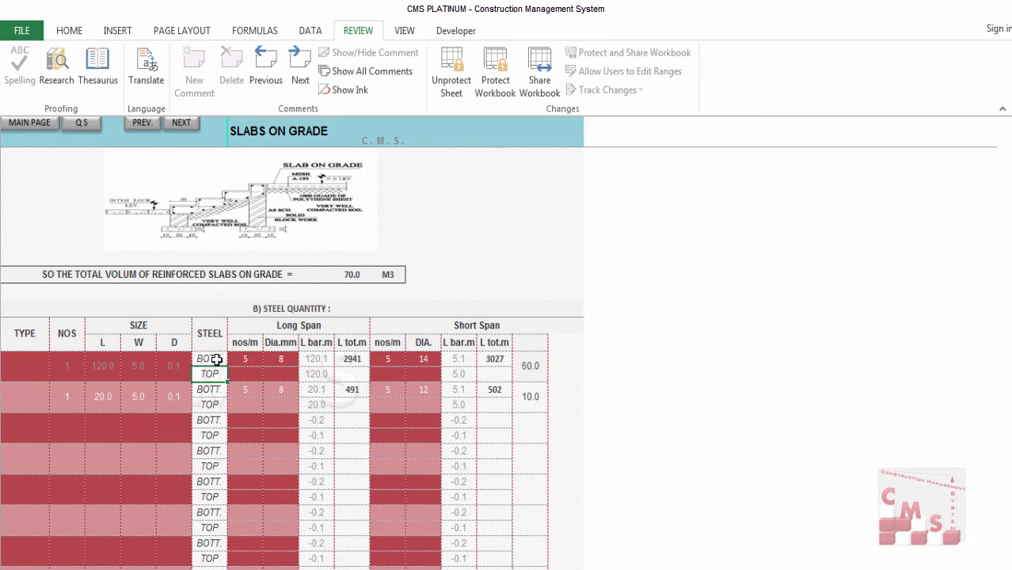
{"action": "left_click", "coordinate": [245, 360]}
{"action": "key", "text": "Delete"}
{"action": "left_click", "coordinate": [281, 362]}
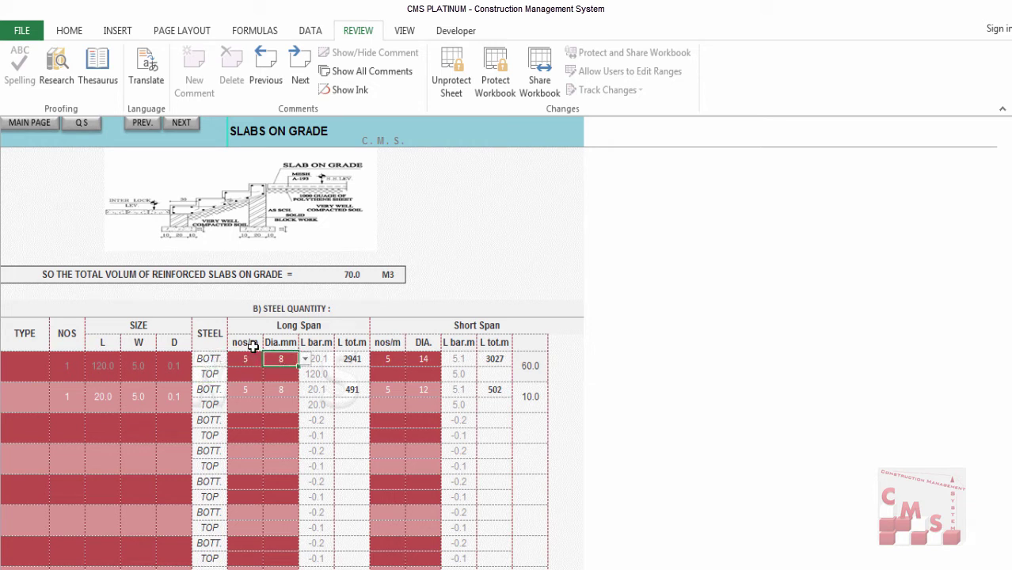
{"action": "key", "text": "ctrl+z"}
{"action": "left_click", "coordinate": [284, 362]}
{"action": "left_click", "coordinate": [305, 359]}
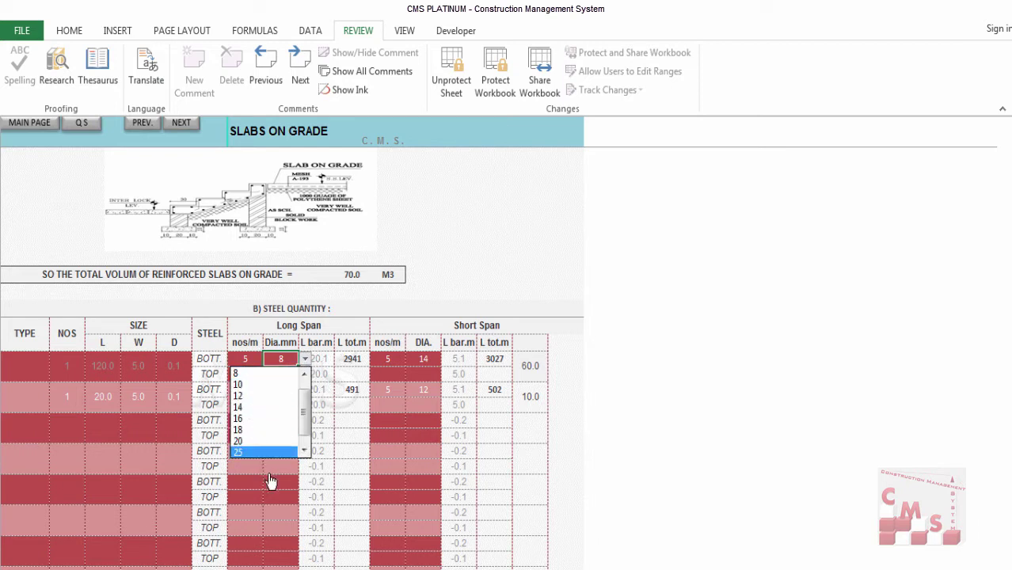
{"action": "key", "text": "Escape"}
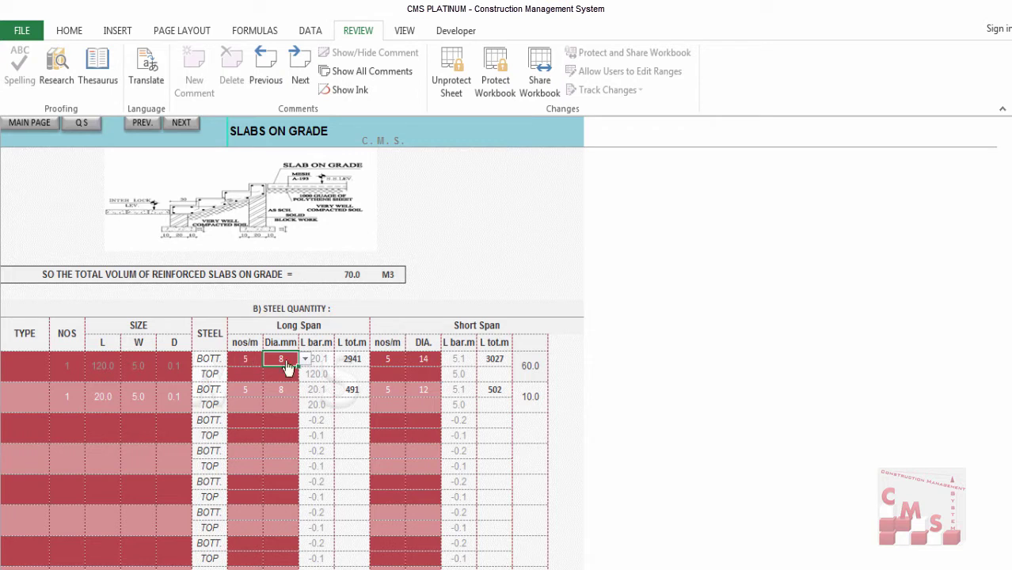
Review the first slab's short-span bars per metre and bar diameter
{"action": "left_click", "coordinate": [397, 324]}
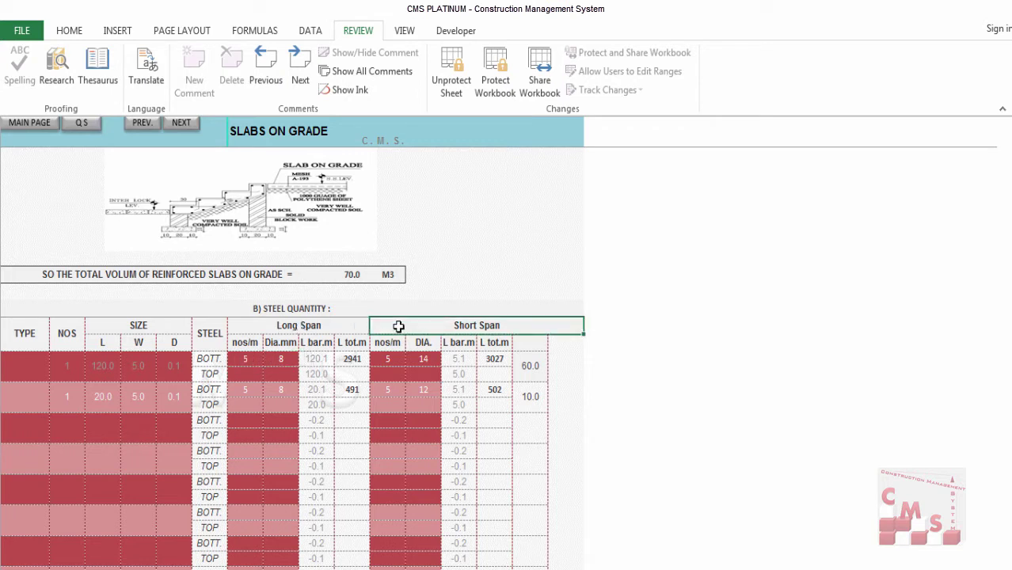
{"action": "left_click", "coordinate": [395, 360]}
{"action": "left_click", "coordinate": [419, 360]}
{"action": "left_click", "coordinate": [389, 360]}
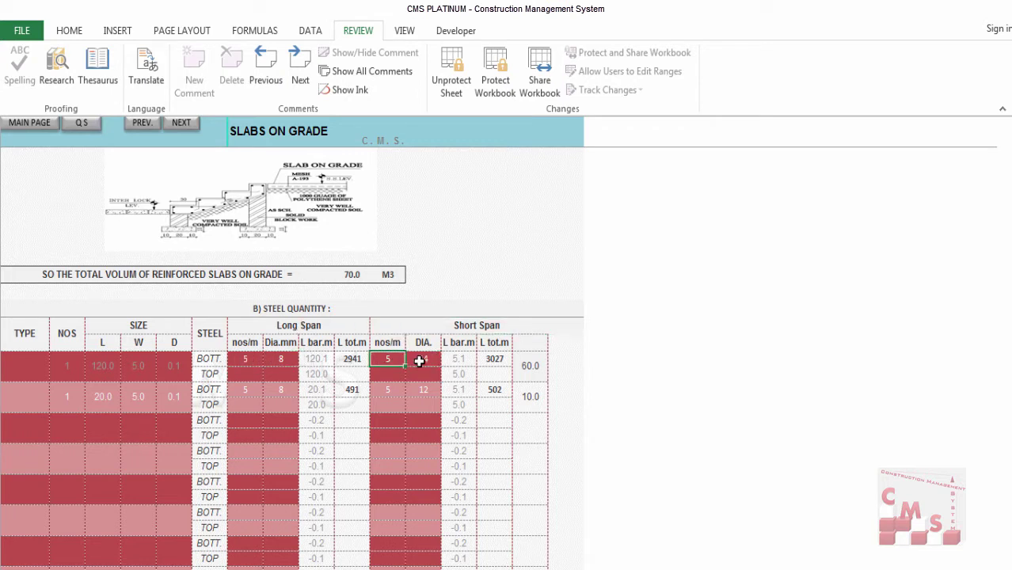
{"action": "left_click", "coordinate": [420, 361]}
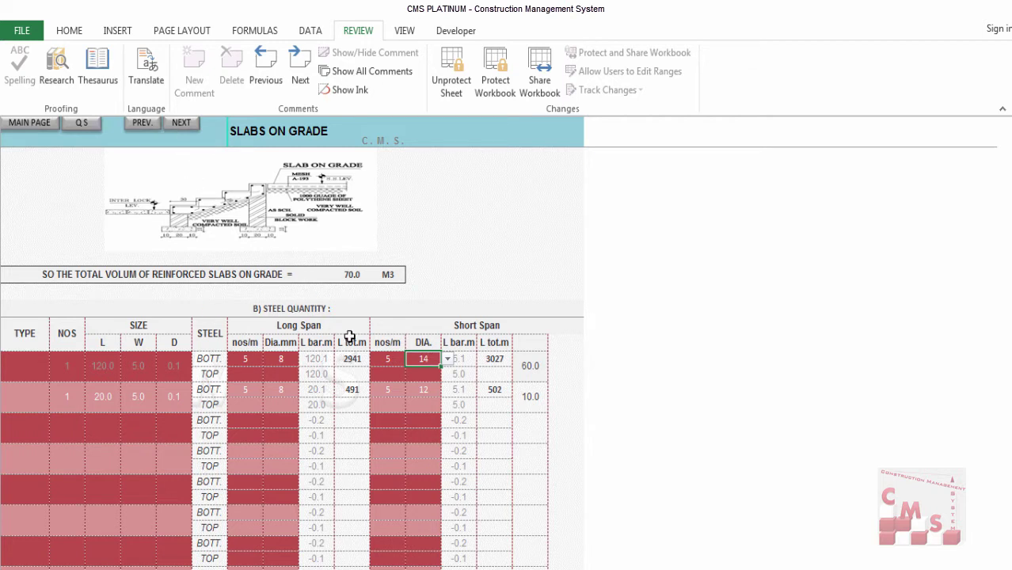
Open the Columns / Walls sheet from the Structure Works section of Quantities Surveying
{"action": "left_click", "coordinate": [183, 124]}
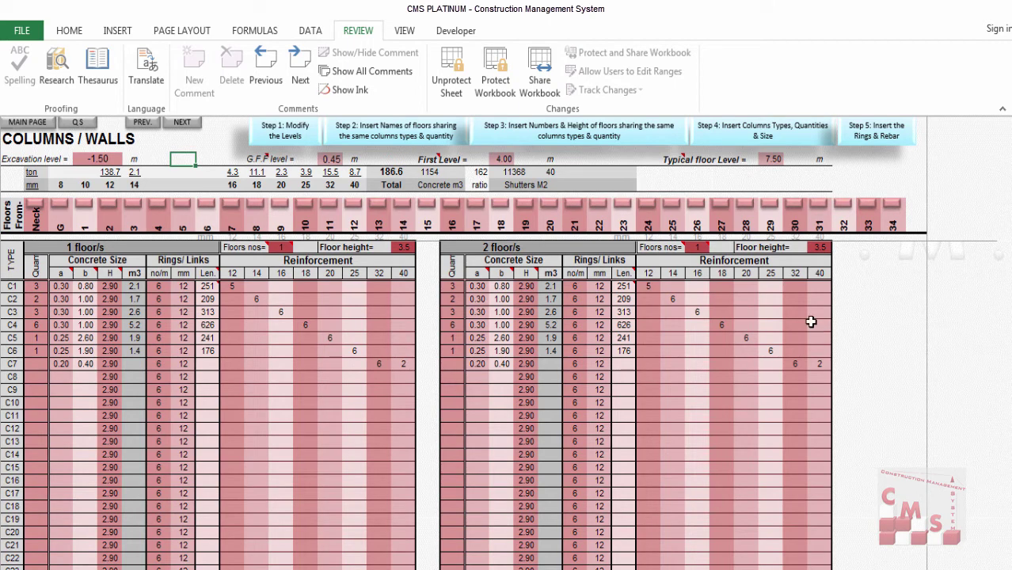
{"action": "left_click", "coordinate": [85, 126]}
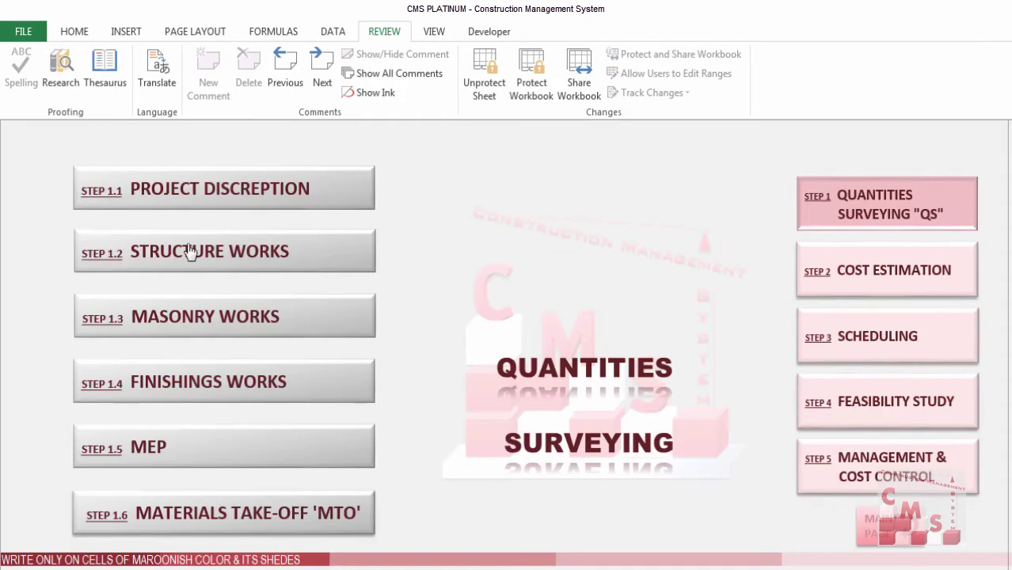
{"action": "left_click", "coordinate": [190, 250]}
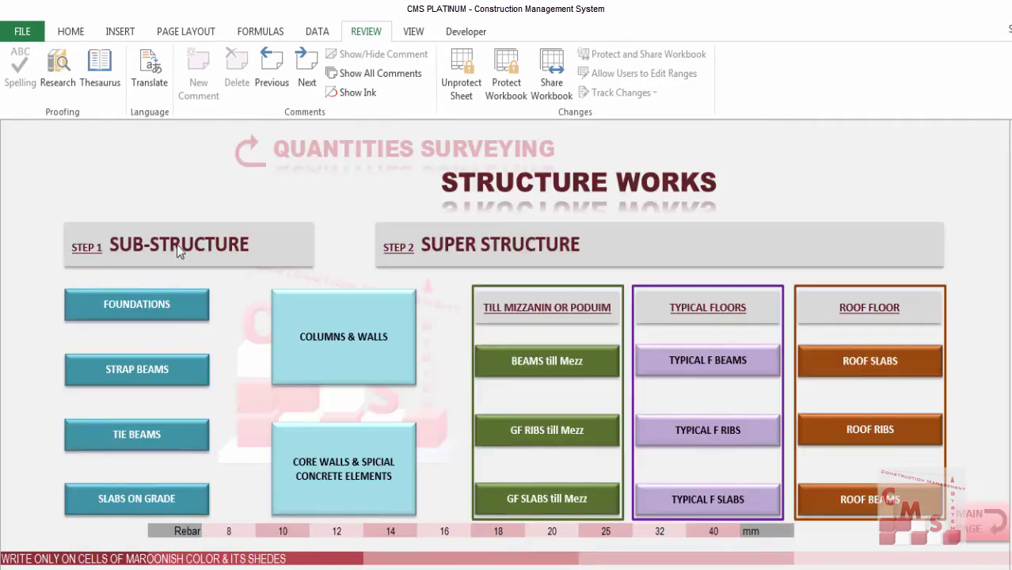
{"action": "left_click", "coordinate": [357, 349]}
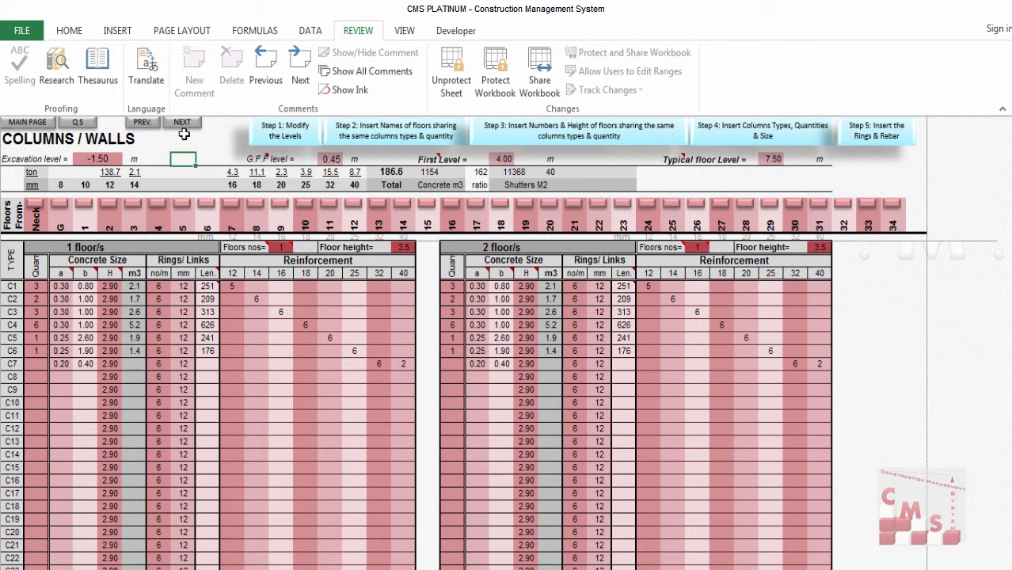
{"action": "left_click", "coordinate": [157, 124]}
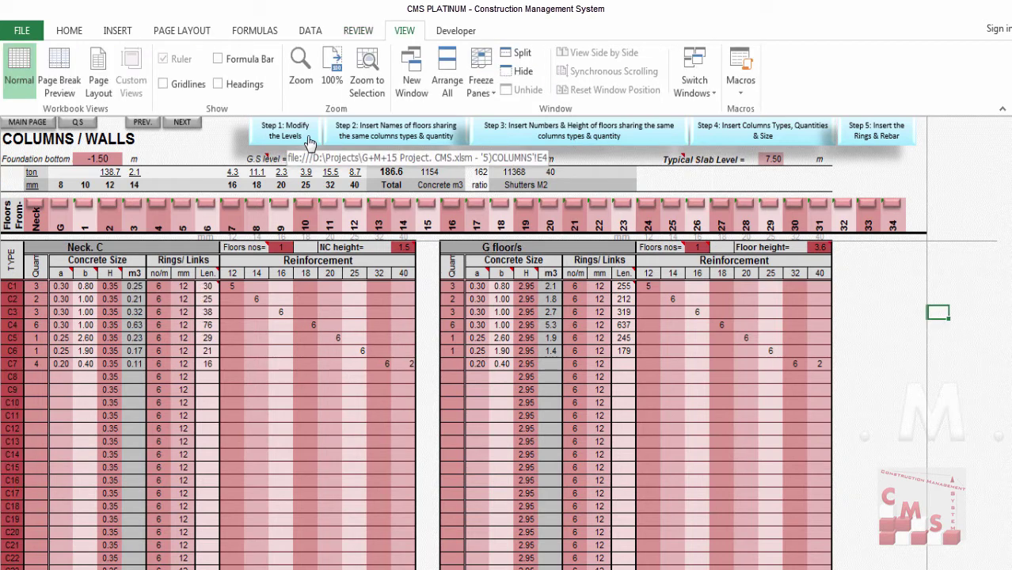
Set the columns' foundation bottom level to -1.30 m and the G.S level to 0.60 m
{"action": "left_click", "coordinate": [309, 140]}
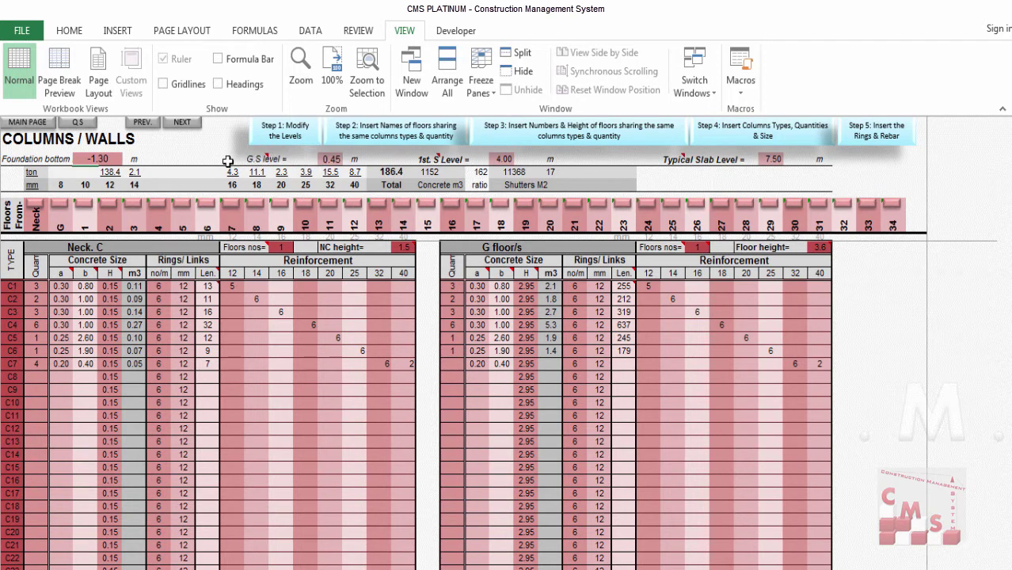
{"action": "left_click", "coordinate": [329, 158]}
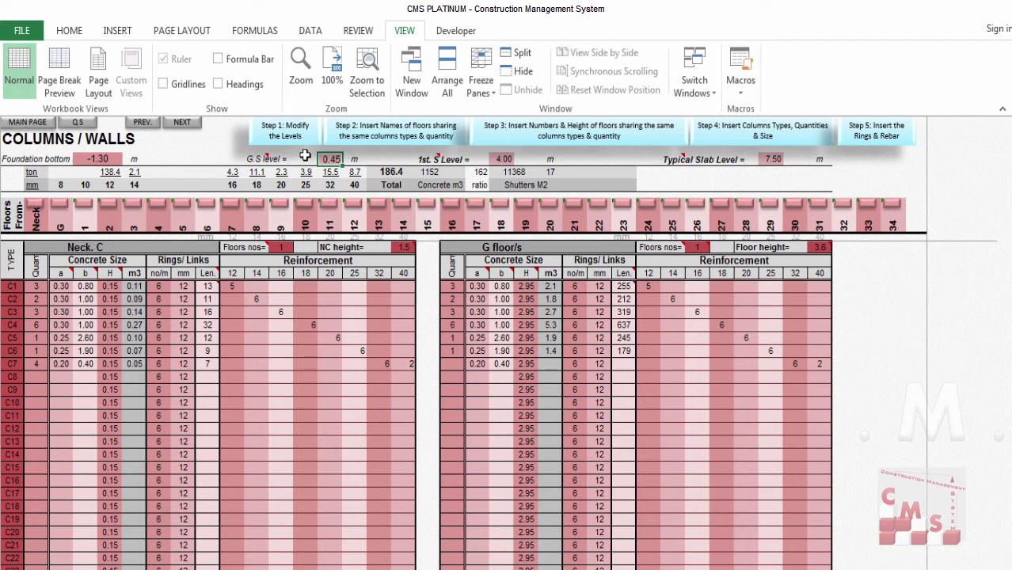
{"action": "type", "text": "6"}
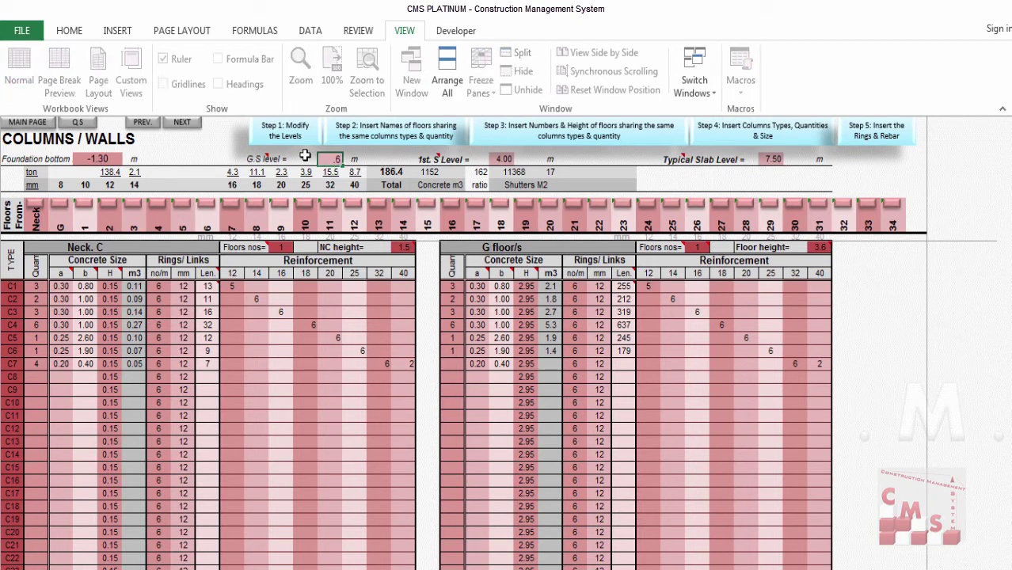
{"action": "key", "text": "Return"}
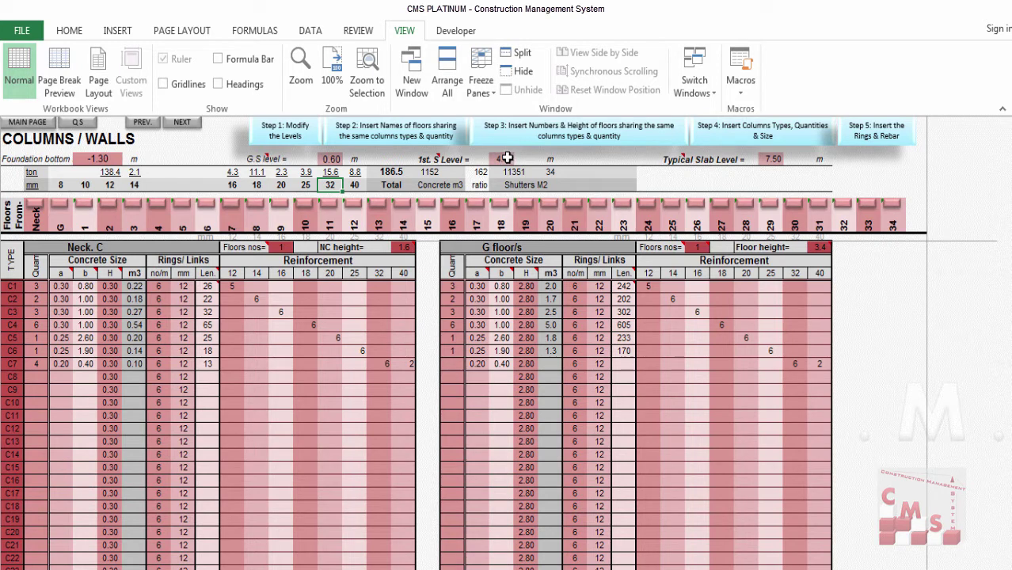
{"action": "left_click", "coordinate": [509, 159]}
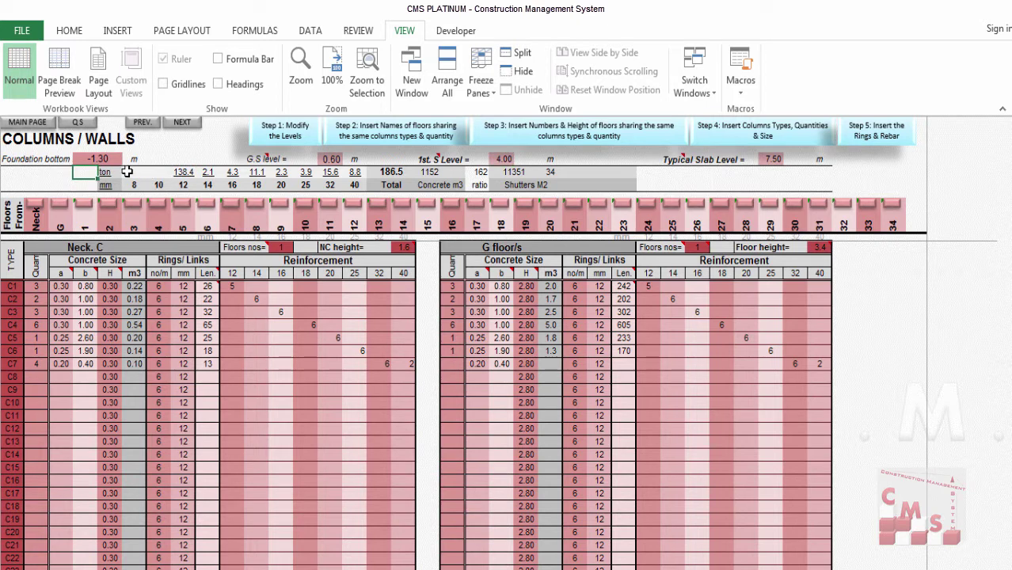
Examine the columns summary: rebar tonnage per diameter, total steel, concrete volume, steel ratio and shutter area
{"action": "left_click_drag", "start_coordinate": [112, 173], "coordinate": [356, 185]}
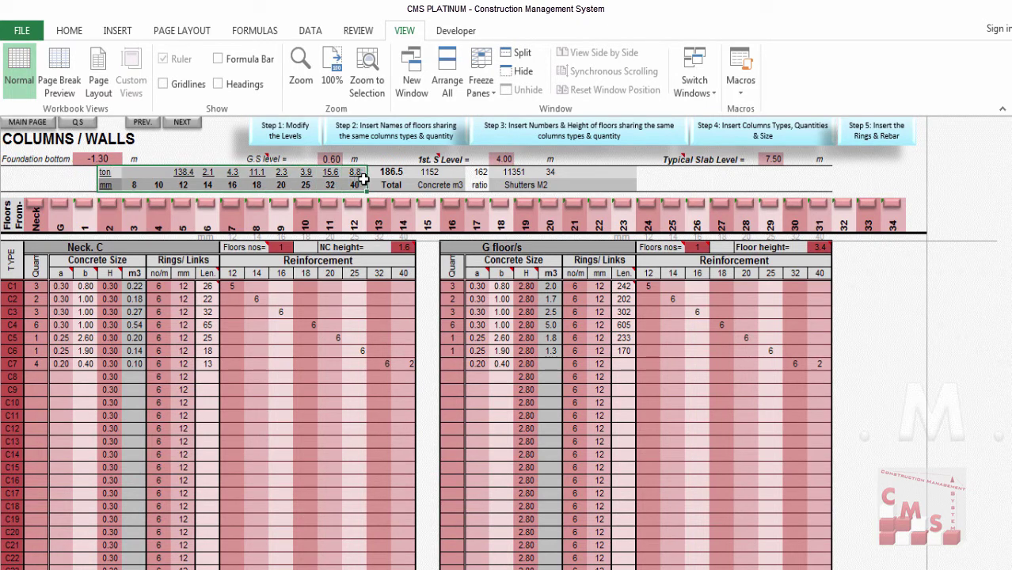
{"action": "left_click", "coordinate": [404, 171]}
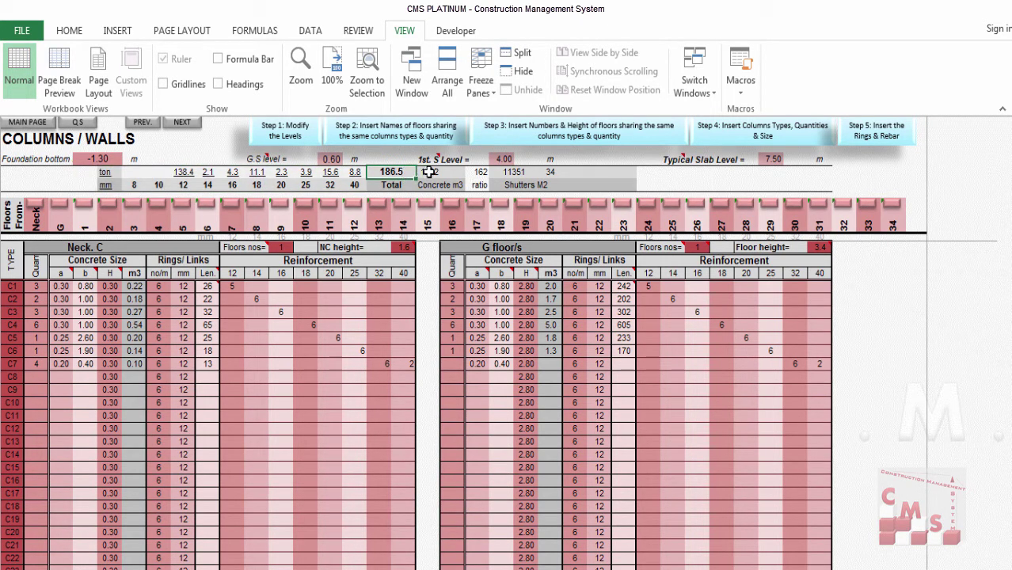
{"action": "left_click", "coordinate": [428, 172]}
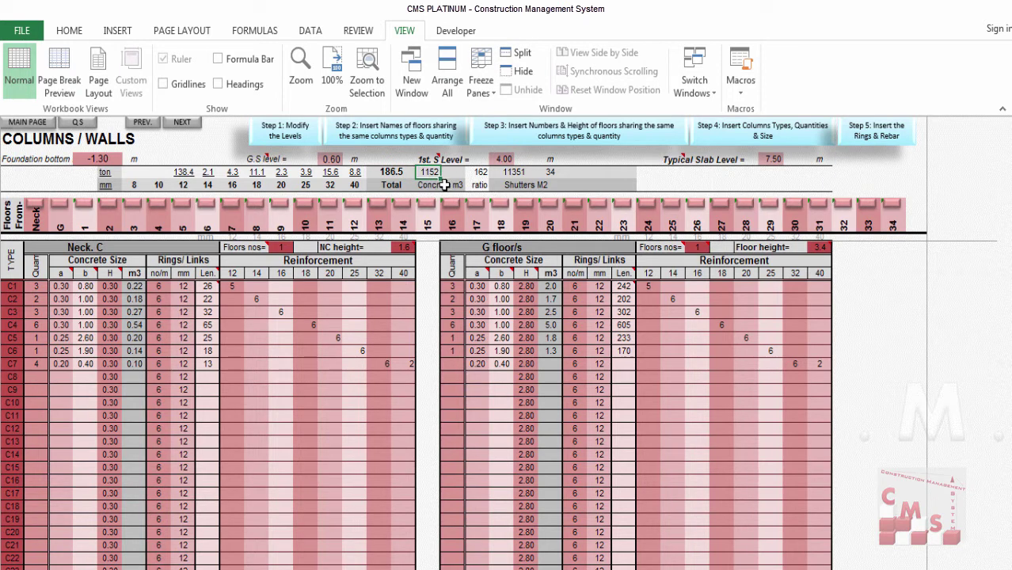
{"action": "left_click", "coordinate": [480, 173]}
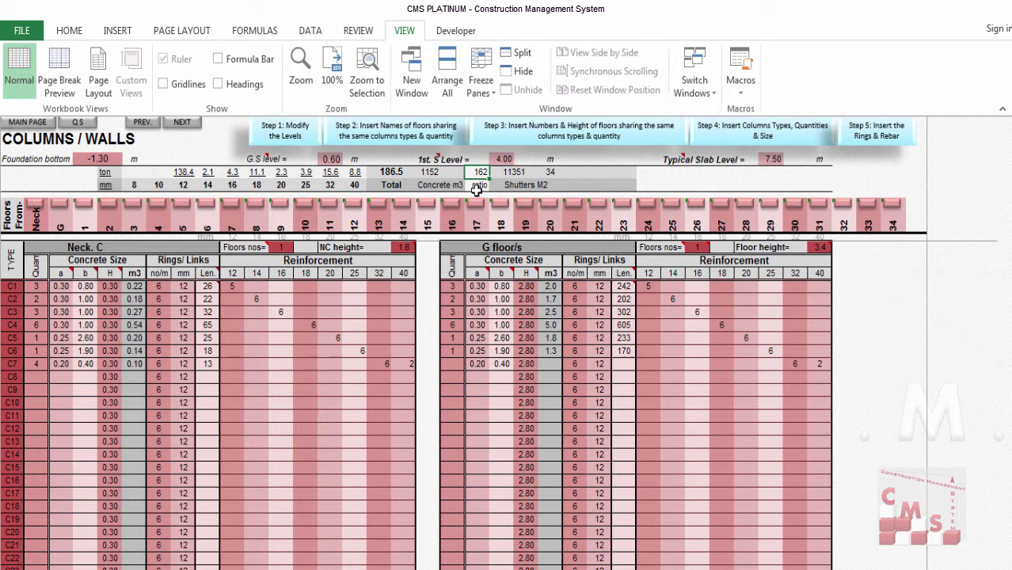
{"action": "left_click", "coordinate": [514, 172]}
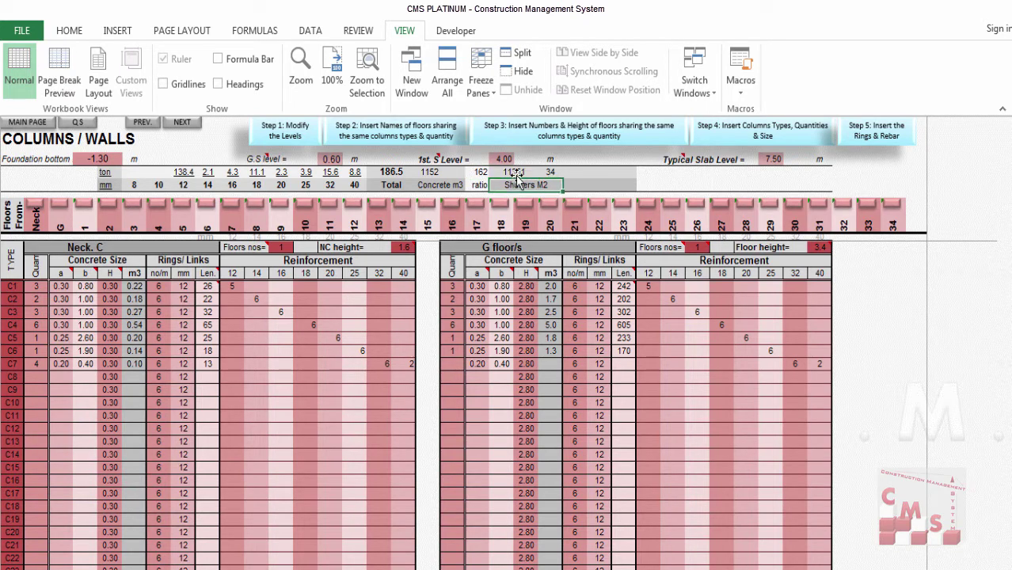
Review the shutter area entries in the columns and walls summary
{"action": "left_click", "coordinate": [517, 183]}
{"action": "left_click", "coordinate": [554, 174]}
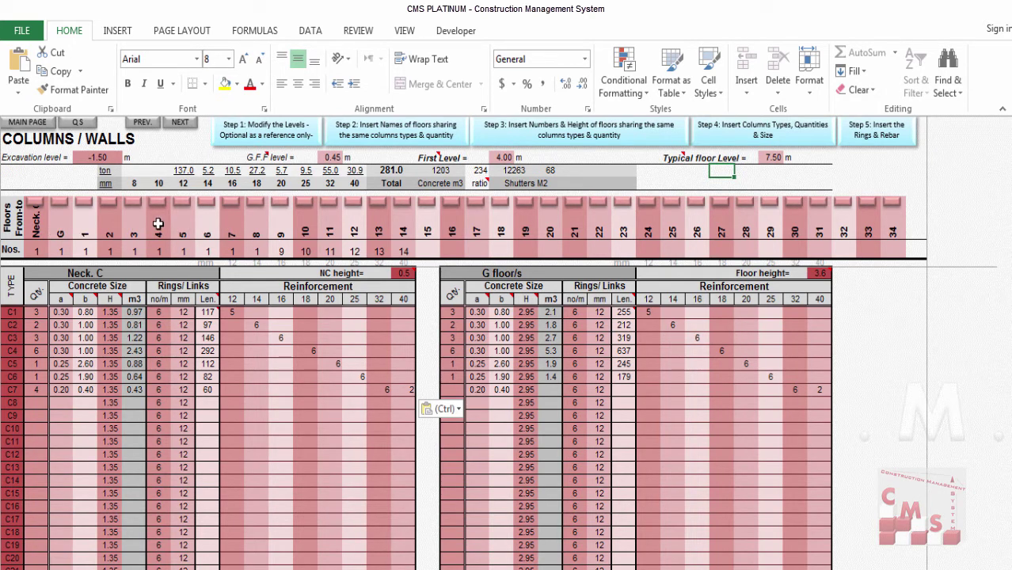
Rename the floor group directly after G as M in the floors row
{"action": "left_click", "coordinate": [60, 225]}
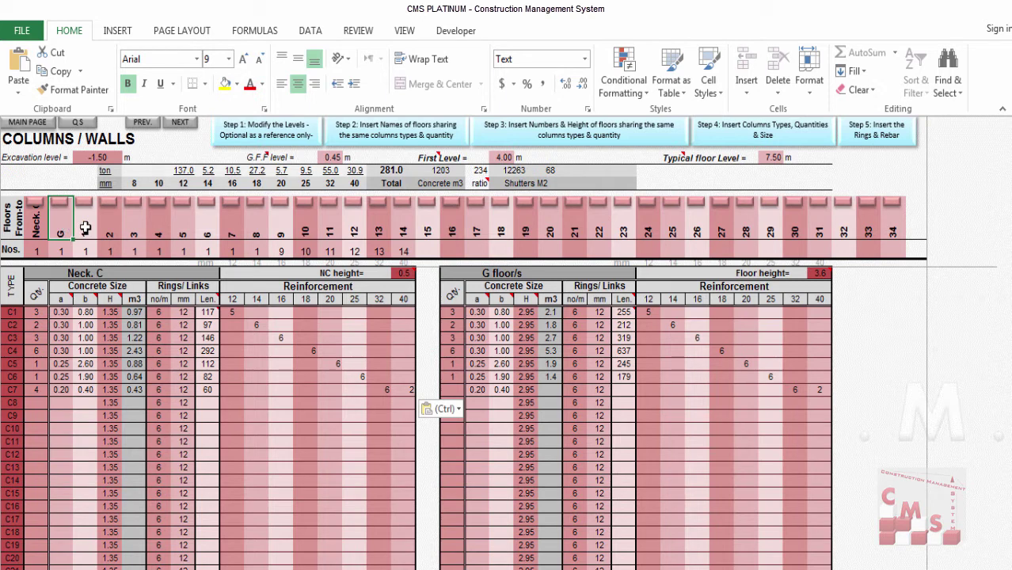
{"action": "left_click", "coordinate": [87, 228]}
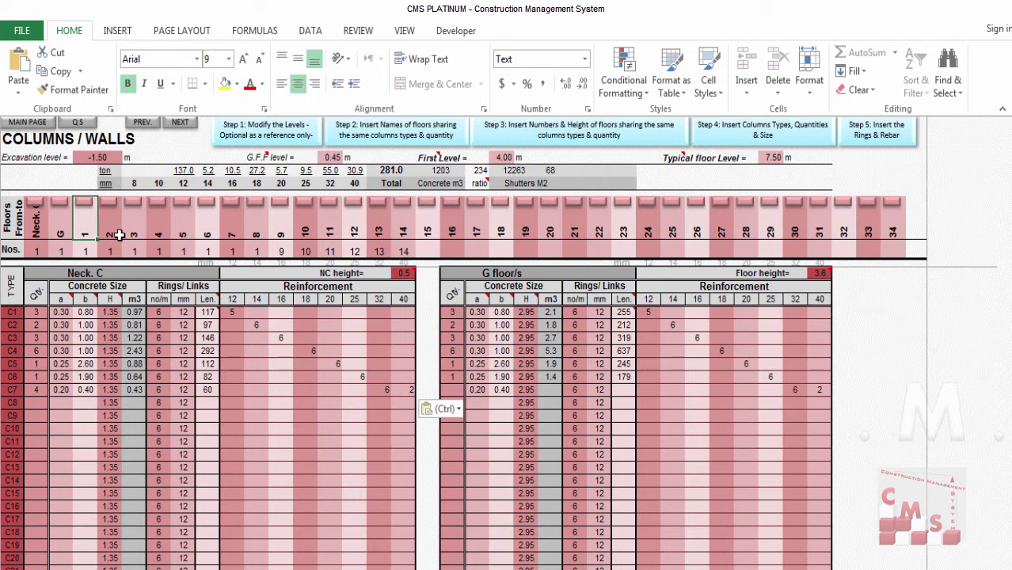
{"action": "type", "text": "M"}
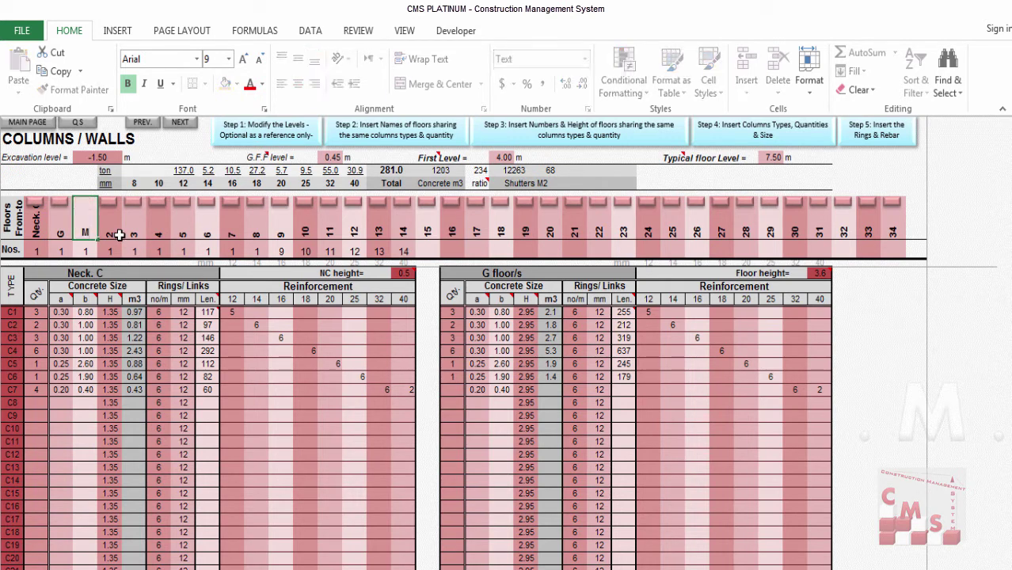
{"action": "key", "text": "Return"}
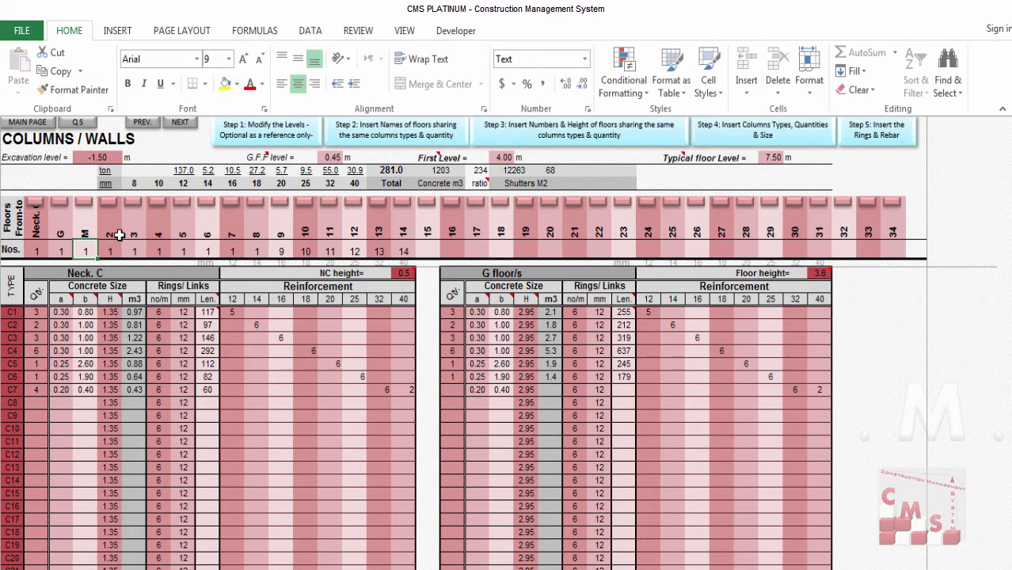
Name the floor group after M as 1-3 and set its number of floors to 3
{"action": "left_click", "coordinate": [119, 234]}
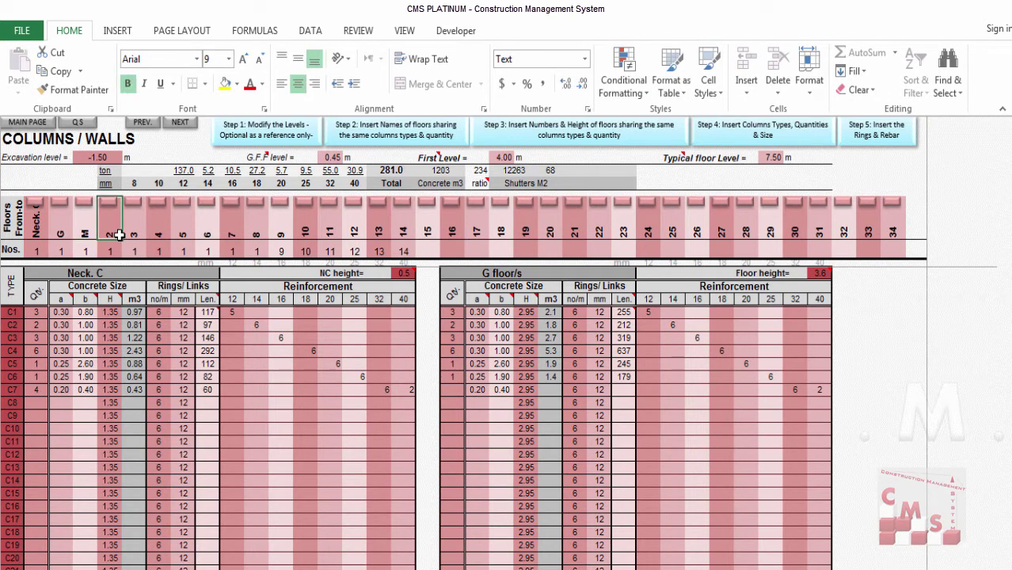
{"action": "type", "text": "1"}
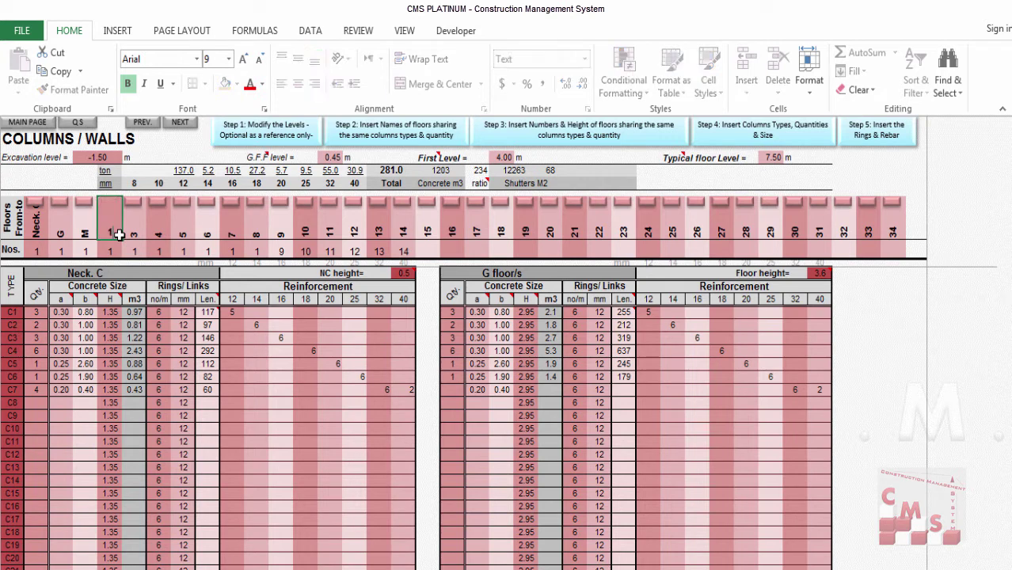
{"action": "key", "text": "Return"}
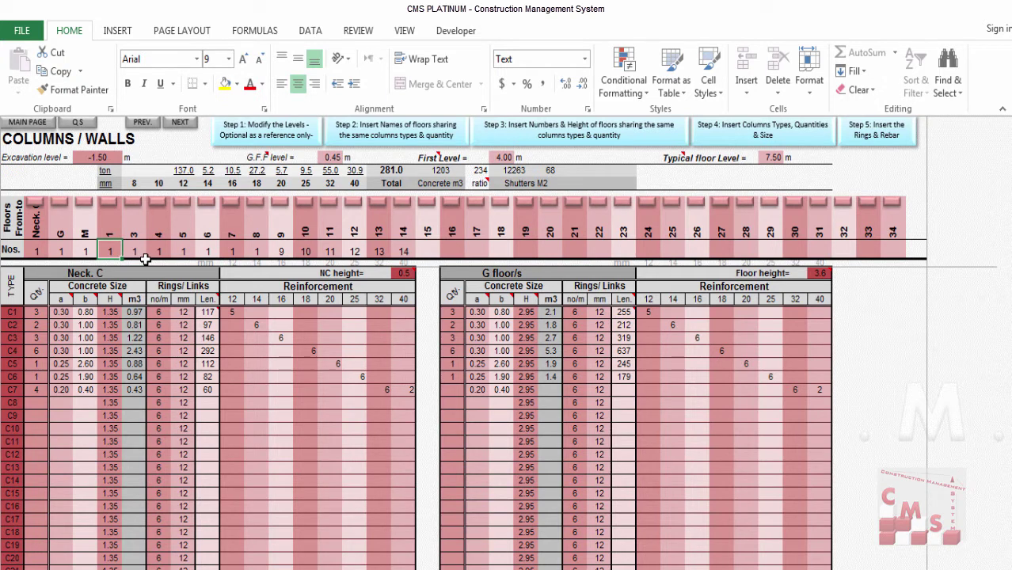
{"action": "key", "text": "Up"}
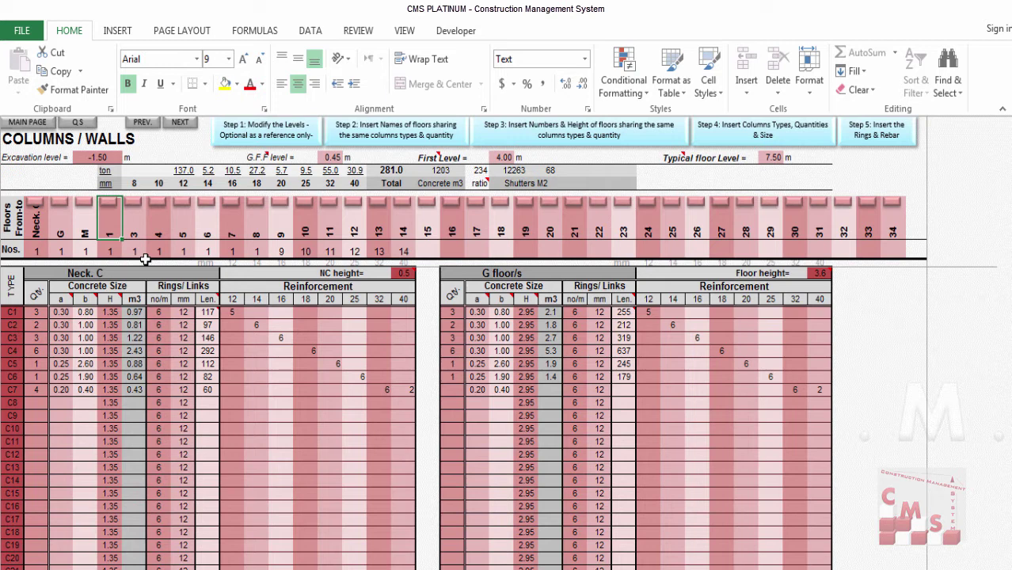
{"action": "key", "text": "F2"}
{"action": "type", "text": "-3"}
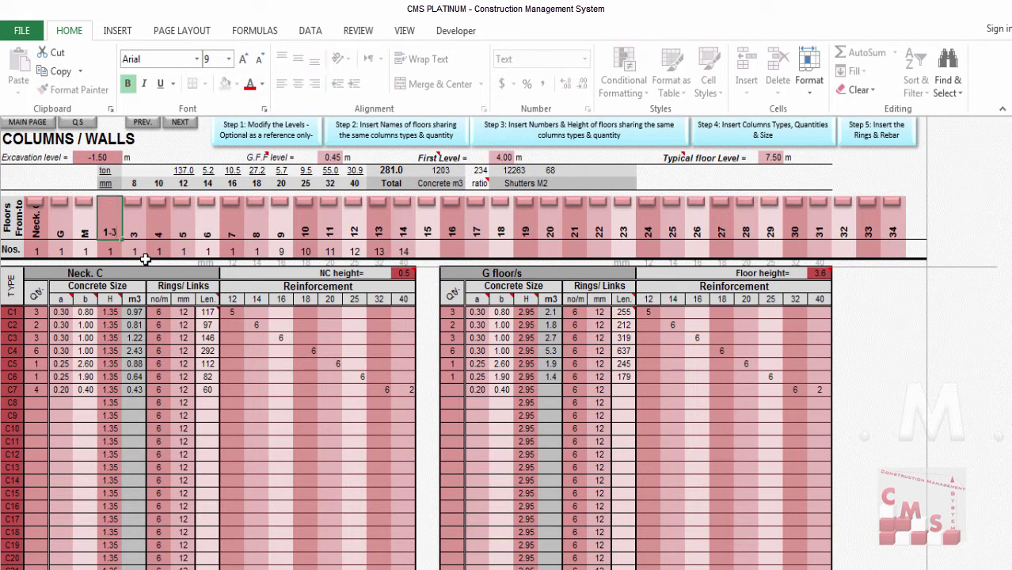
{"action": "key", "text": "Return"}
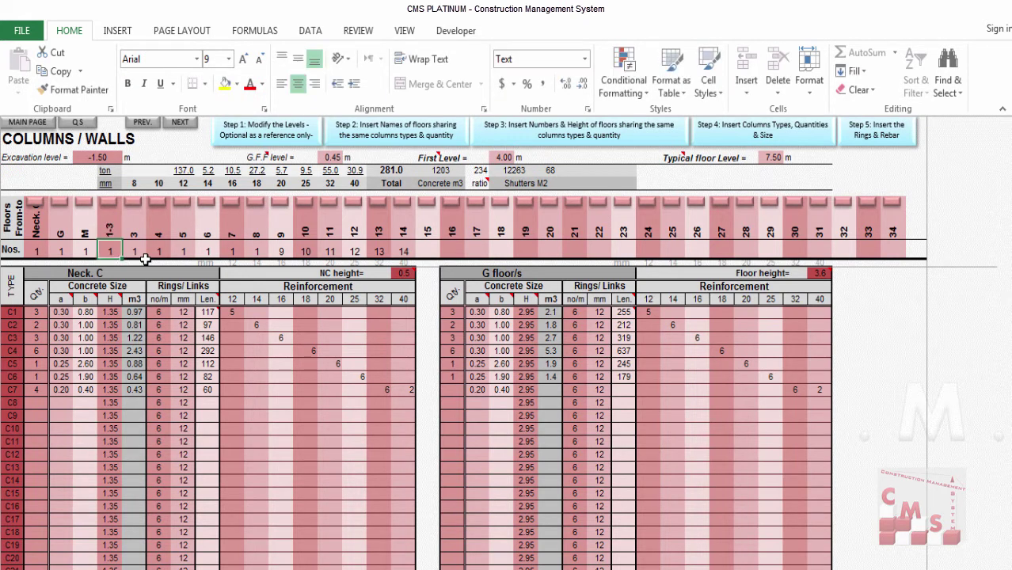
{"action": "type", "text": "3"}
{"action": "key", "text": "Return"}
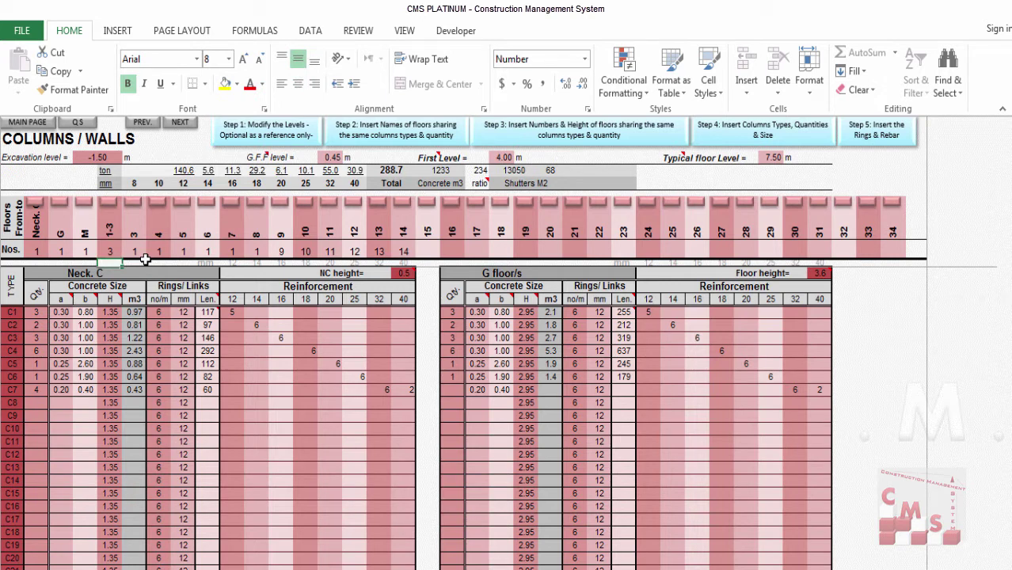
Name the floor group after 1-3 as 4-7 and set its number of floors to 4
{"action": "key", "text": "Right"}
{"action": "key", "text": "Up"}
{"action": "key", "text": "Up"}
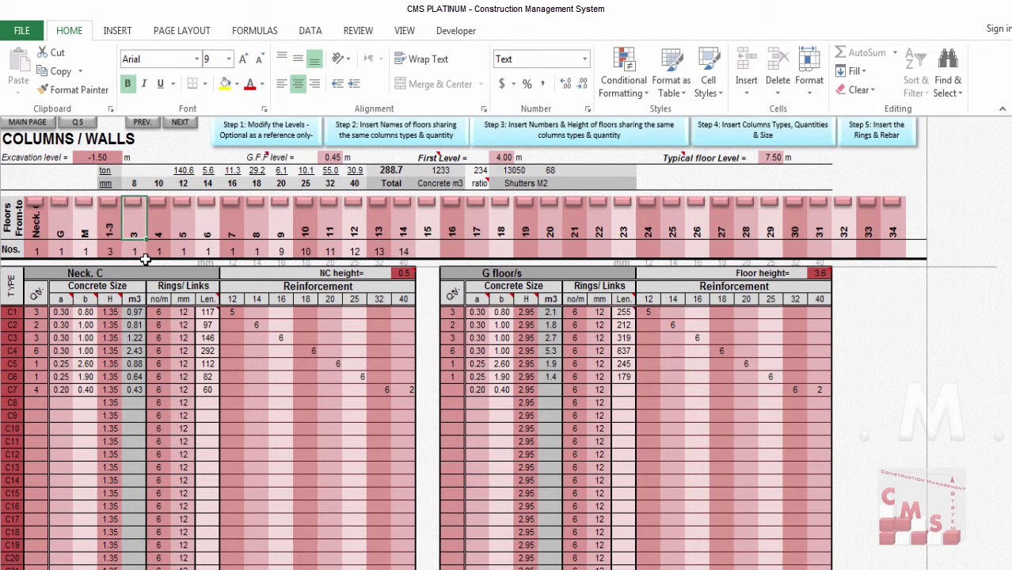
{"action": "type", "text": "4-7"}
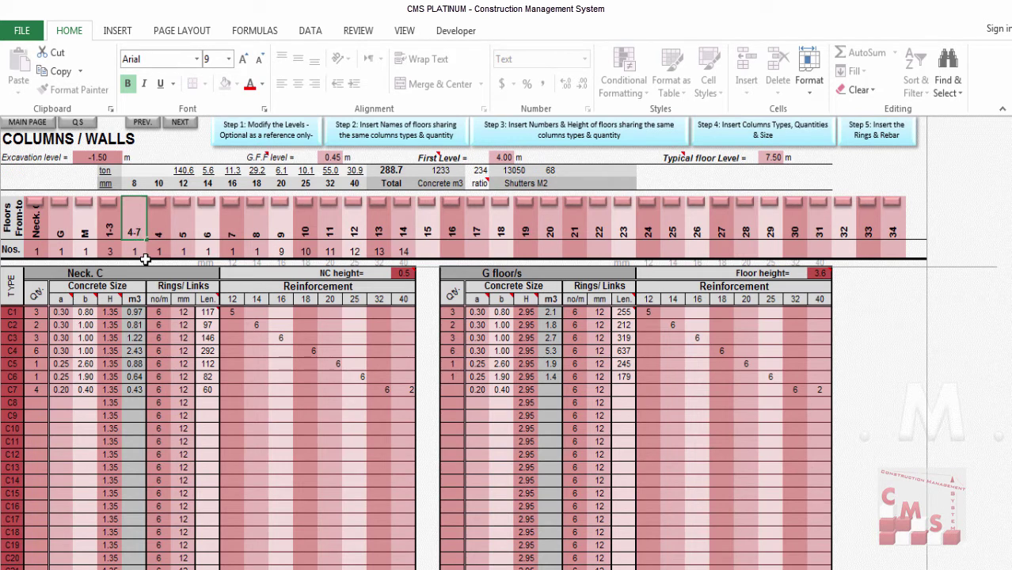
{"action": "key", "text": "Return"}
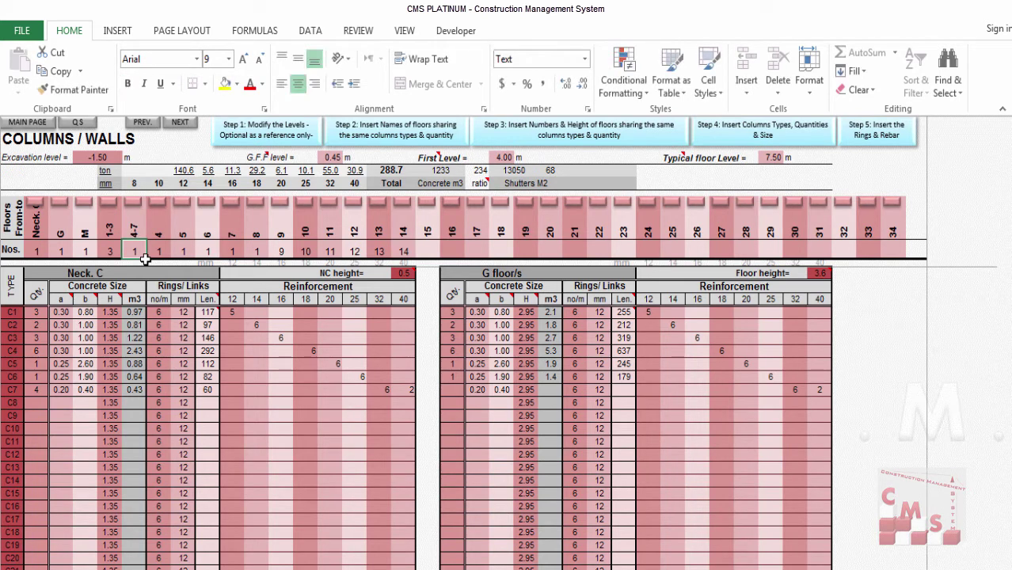
{"action": "type", "text": "4"}
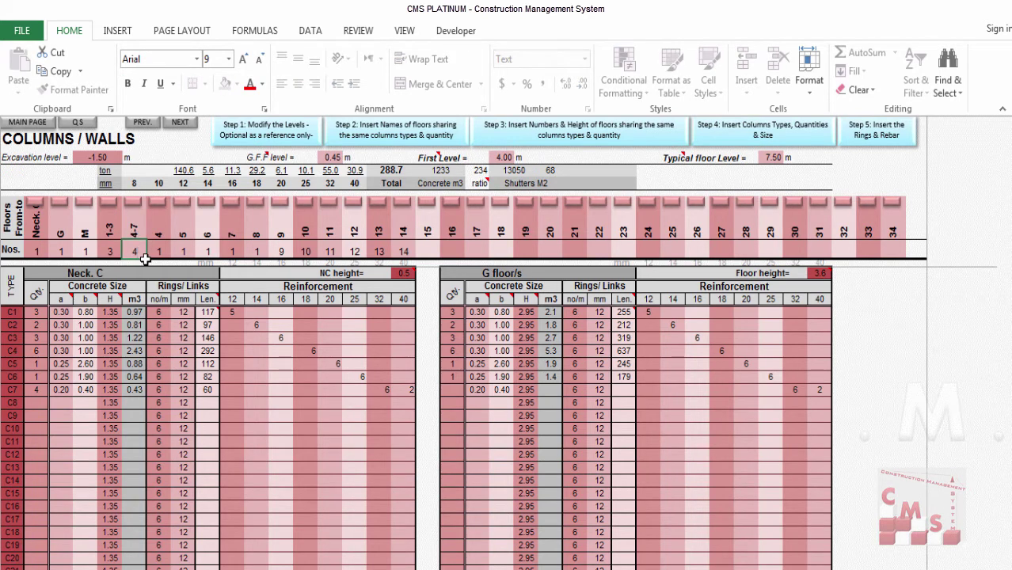
{"action": "key", "text": "Tab"}
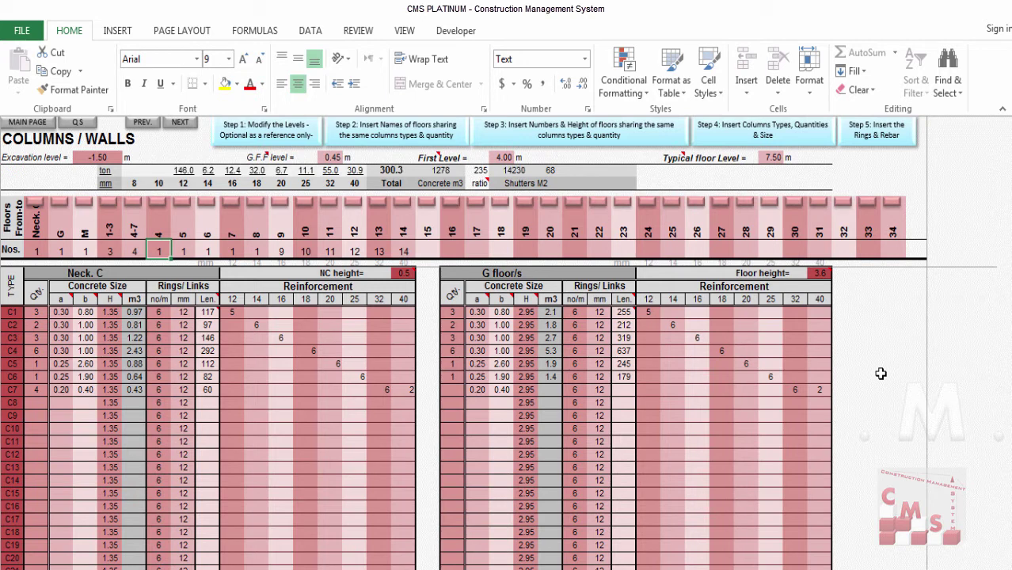
Name the floor group after 4-7 as 8-11 and set its number of floors to 4
{"action": "key", "text": "Up"}
{"action": "type", "text": "8-"}
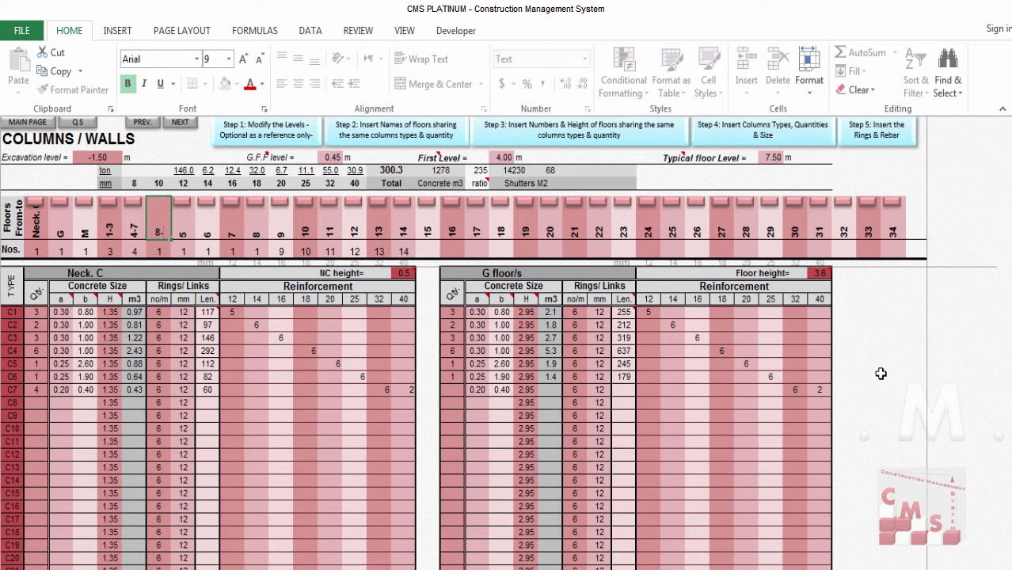
{"action": "type", "text": "11"}
{"action": "key", "text": "Return"}
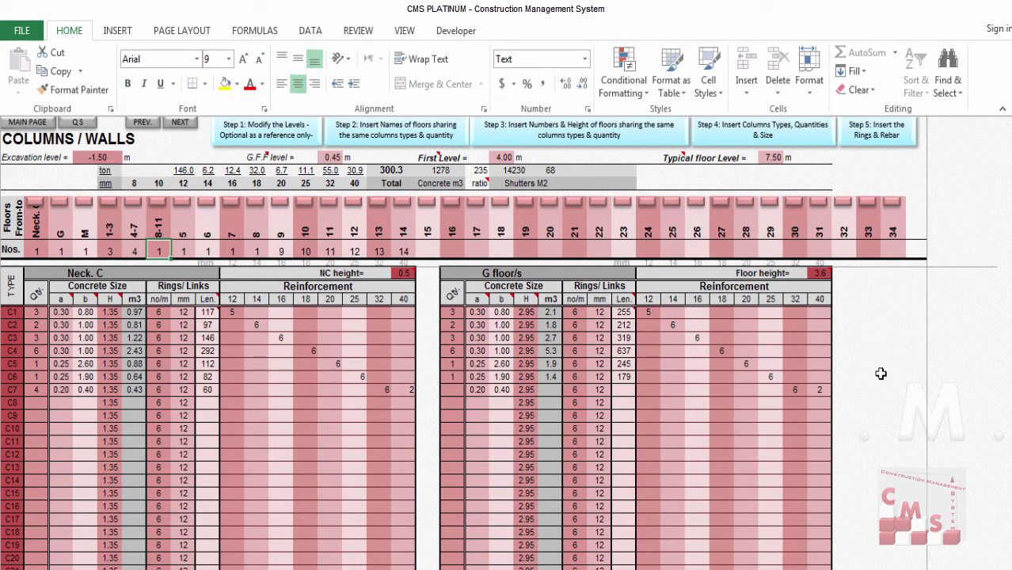
{"action": "type", "text": "4"}
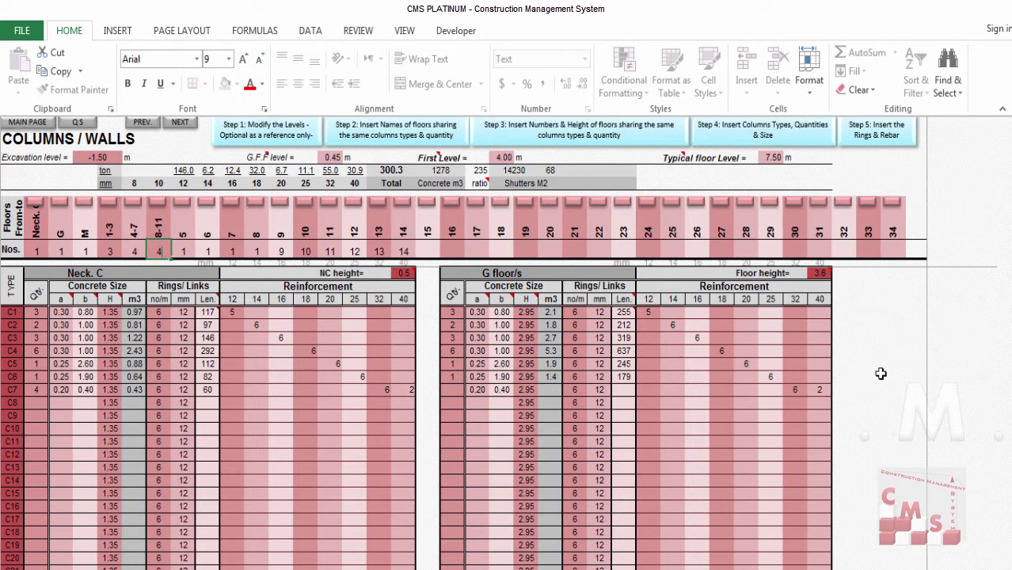
{"action": "key", "text": "Tab"}
Name the floor group after 8-11 as 12-15 and set its number of floors to 4
{"action": "key", "text": "Up"}
{"action": "type", "text": "12-"}
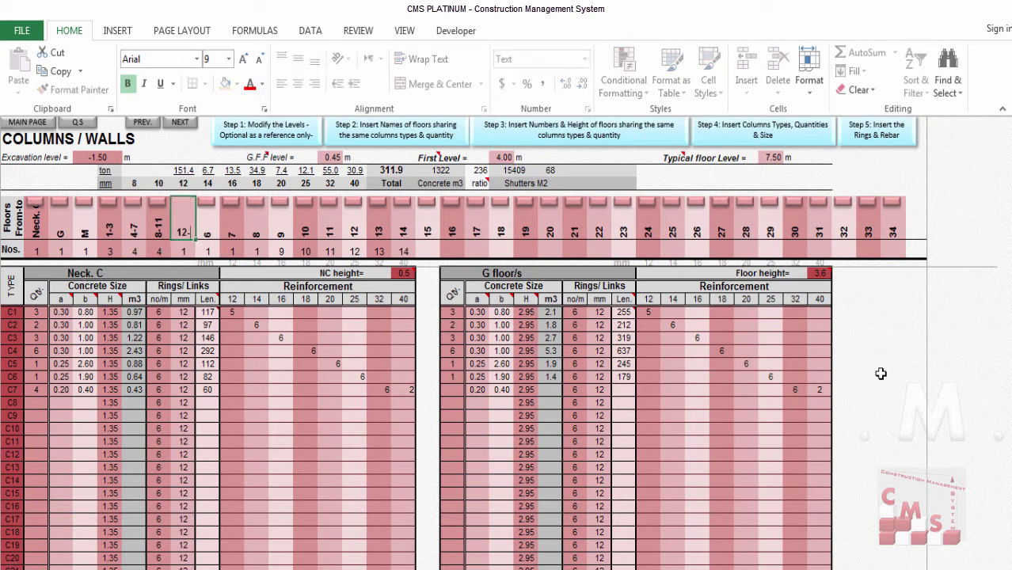
{"action": "type", "text": "15"}
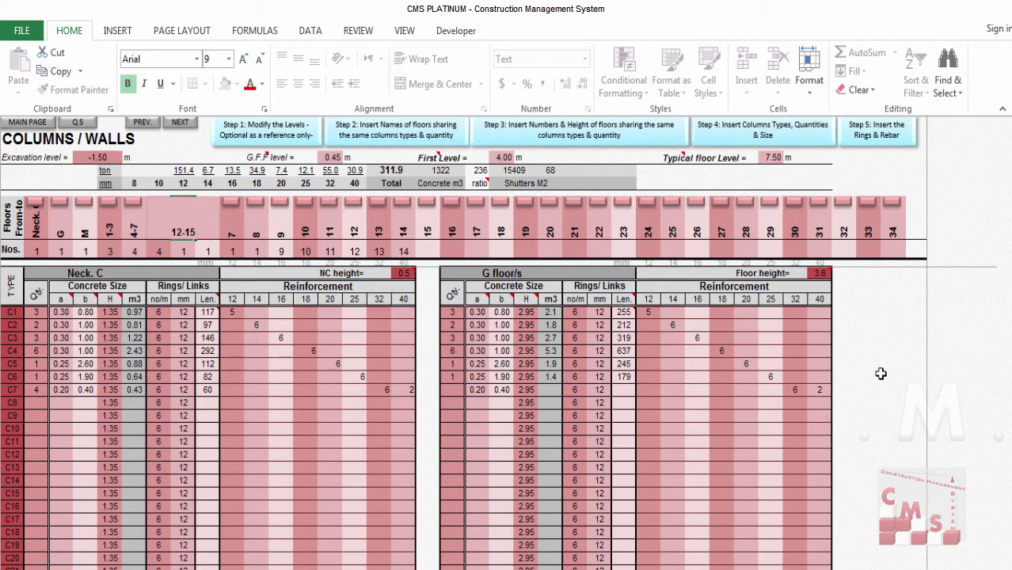
{"action": "key", "text": "Return"}
{"action": "type", "text": "4"}
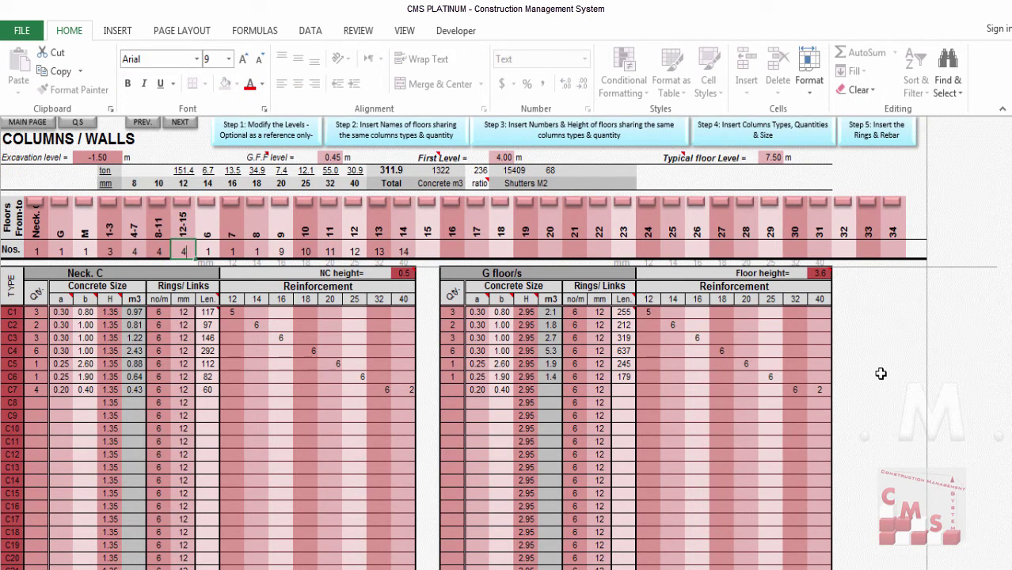
{"action": "key", "text": "Return"}
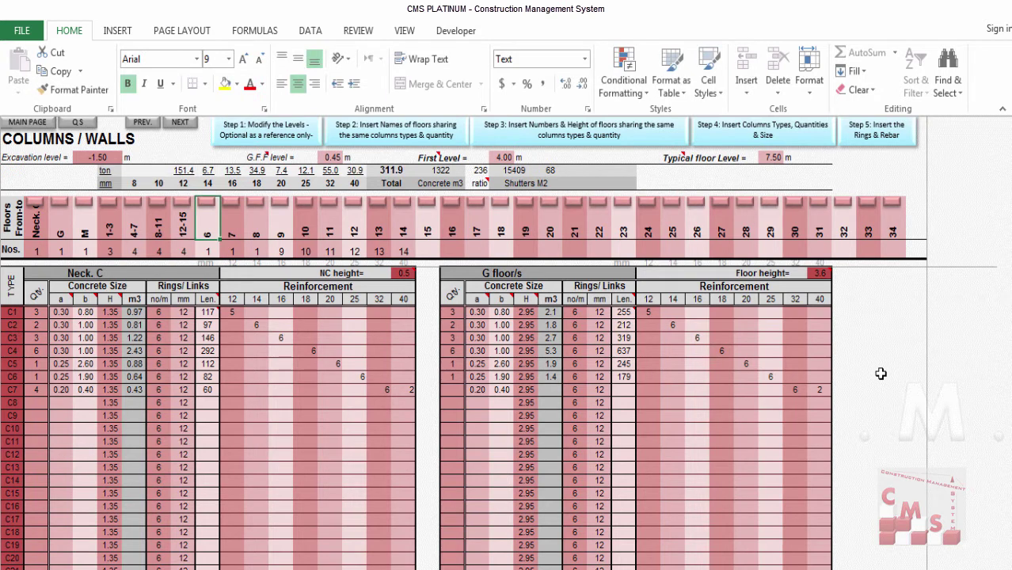
Name the floor group after 12-15 as roof and clear the floor numbers under groups 7 to 15
{"action": "type", "text": "roof"}
{"action": "key", "text": "Return"}
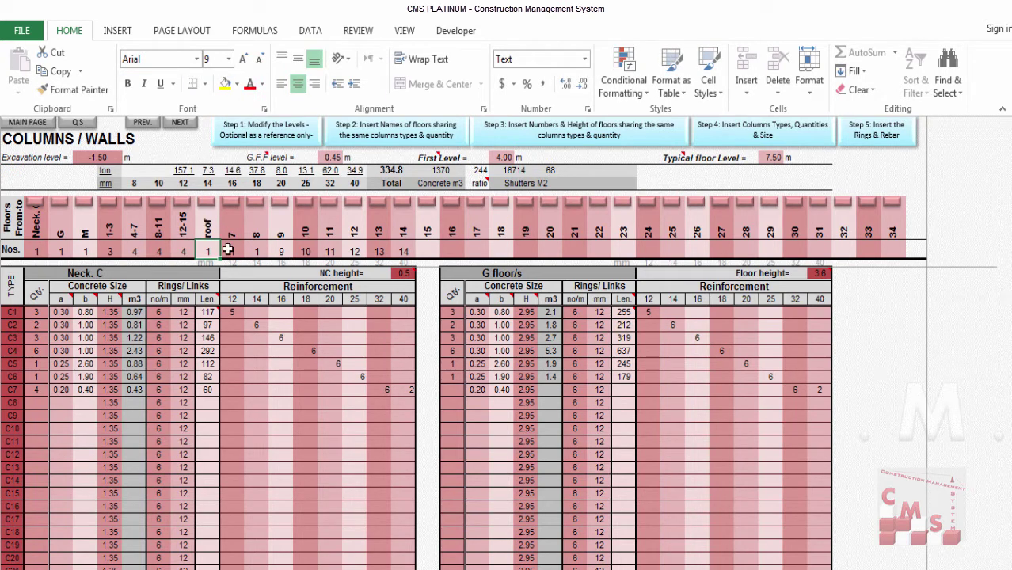
{"action": "left_click_drag", "start_coordinate": [227, 250], "coordinate": [425, 245]}
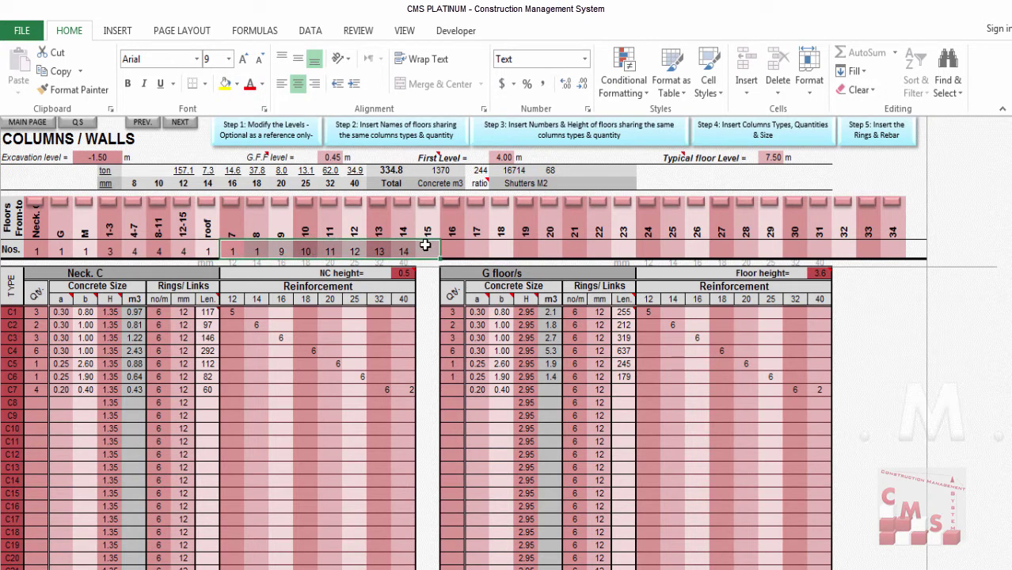
{"action": "key", "text": "Delete"}
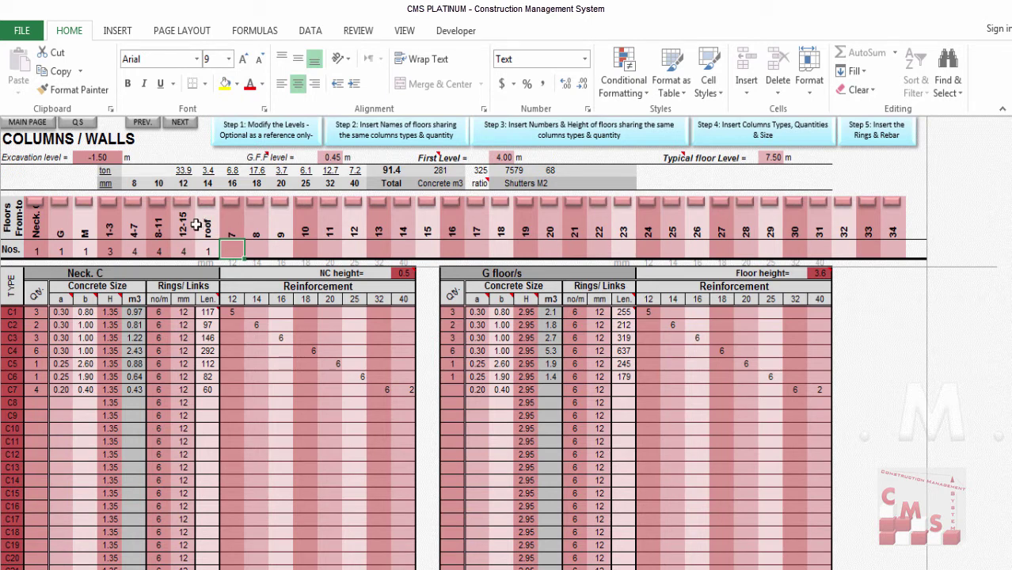
Review the column types and quantities, then switch to G+M+15 Structure.dwg in AutoCAD and locate the Schedule of Columns
{"action": "left_click_drag", "start_coordinate": [13, 317], "coordinate": [12, 415]}
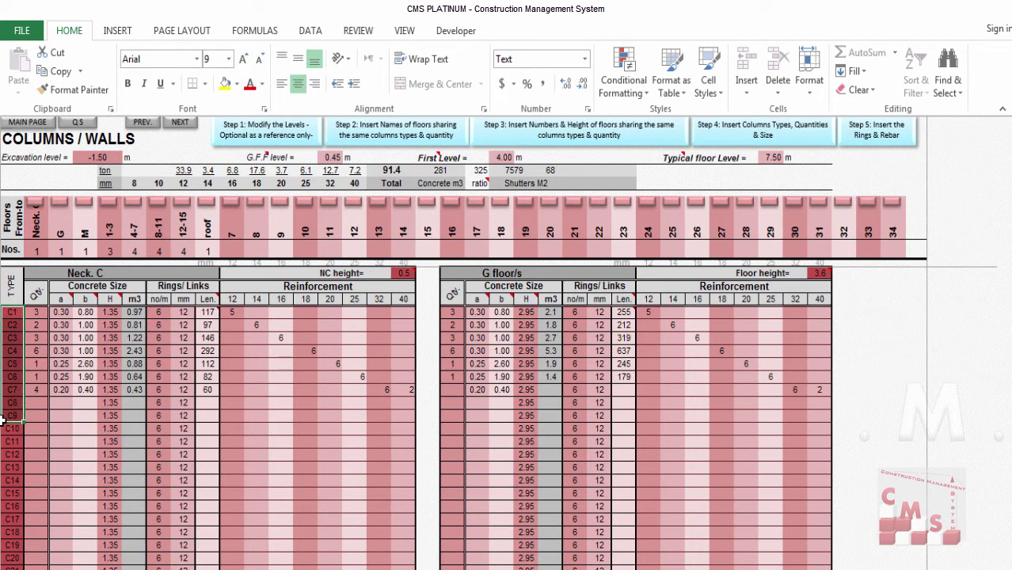
{"action": "left_click", "coordinate": [39, 315]}
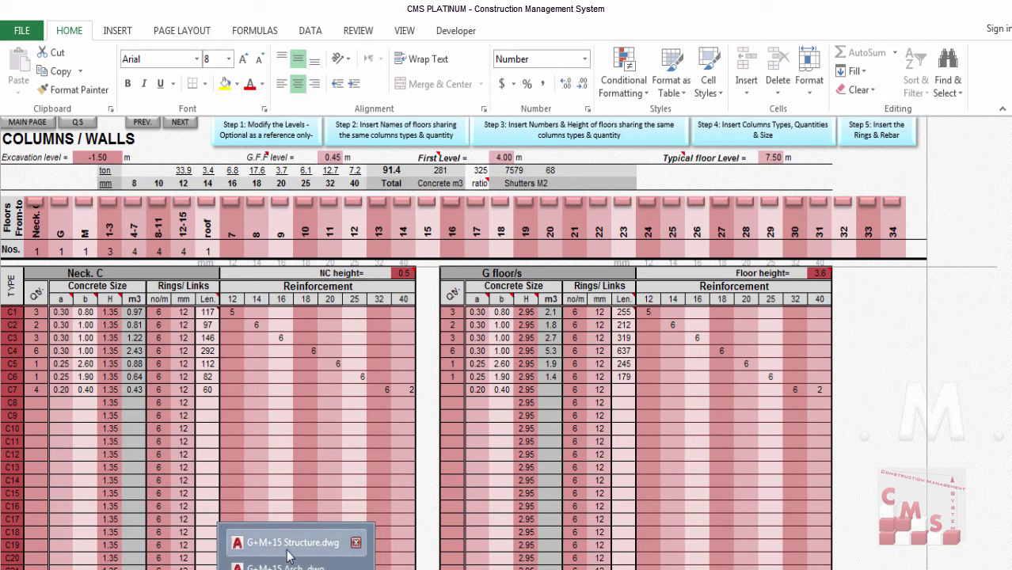
{"action": "left_click", "coordinate": [269, 545]}
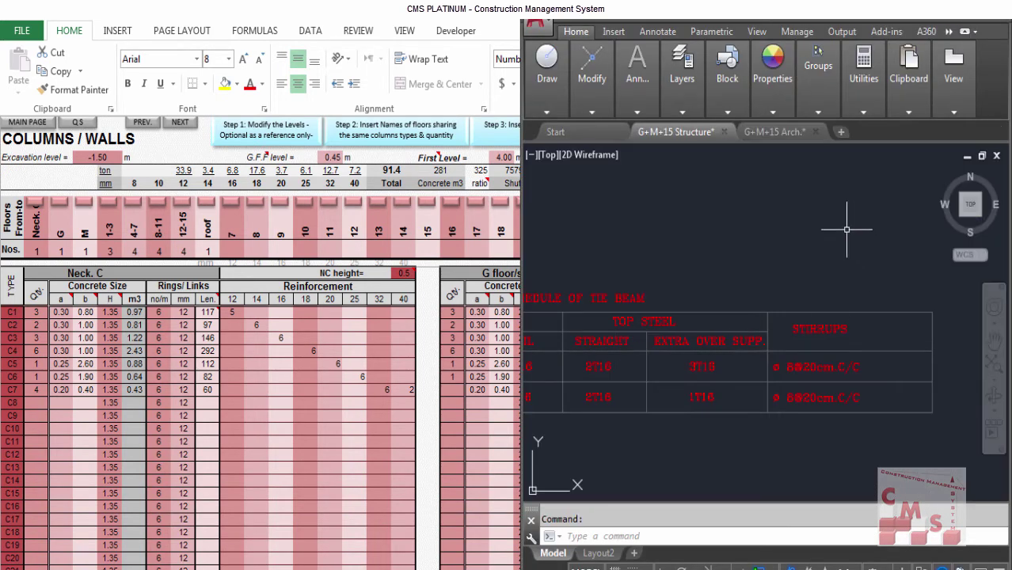
{"action": "left_click_drag", "start_coordinate": [820, 222], "coordinate": [774, 181]}
{"action": "scroll", "coordinate": [794, 182], "scroll_direction": "down", "scroll_amount": 9}
{"action": "scroll", "coordinate": [795, 178], "scroll_direction": "up", "scroll_amount": 4}
{"action": "scroll", "coordinate": [627, 167], "scroll_direction": "up", "scroll_amount": 5}
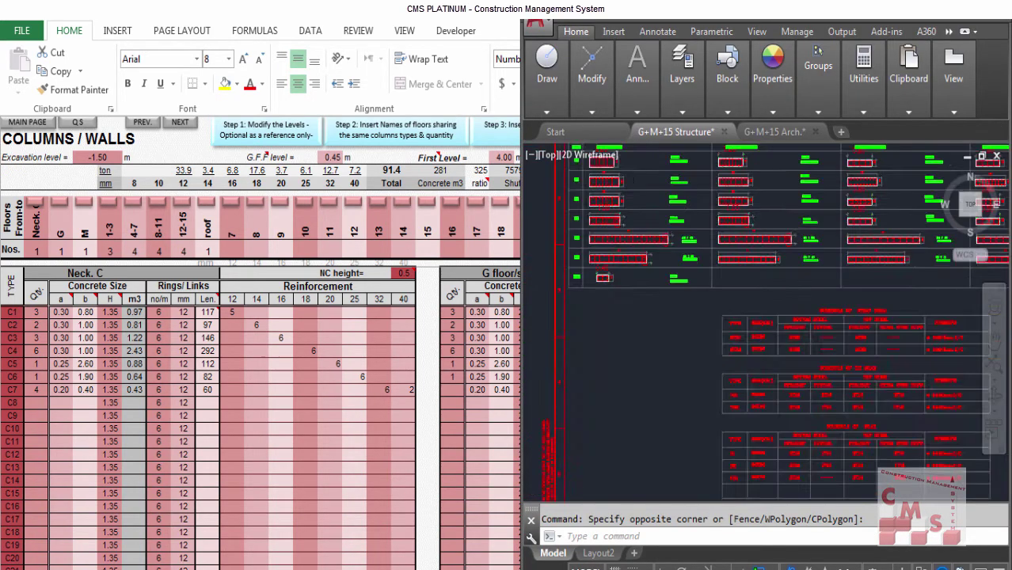
{"action": "scroll", "coordinate": [592, 286], "scroll_direction": "down", "scroll_amount": 2}
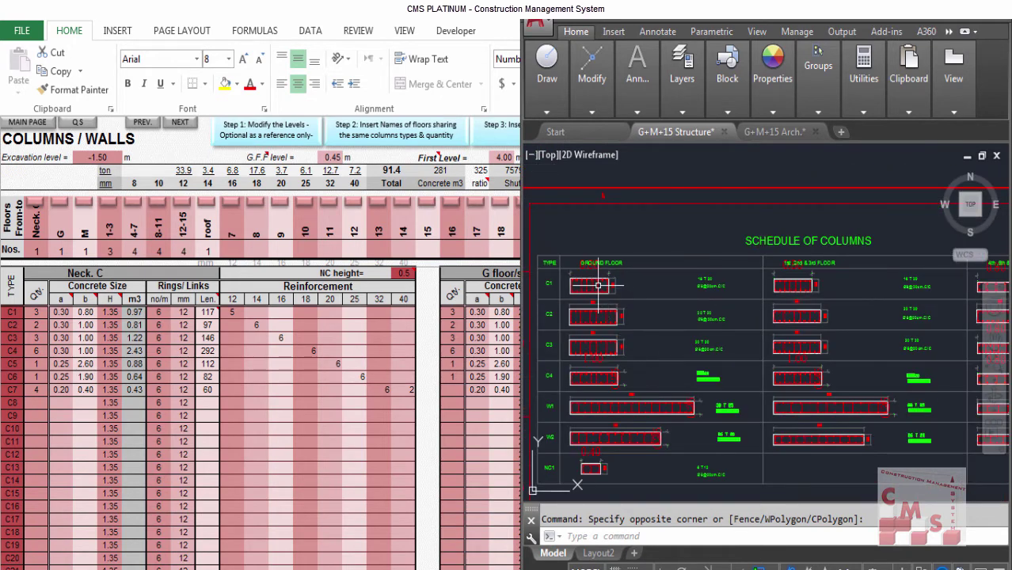
Examine the ground floor and 1st to 3rd floor column sections and reinforcement in the Schedule of Columns
{"action": "scroll", "coordinate": [596, 260], "scroll_direction": "up", "scroll_amount": 4}
{"action": "scroll", "coordinate": [596, 259], "scroll_direction": "down", "scroll_amount": 4}
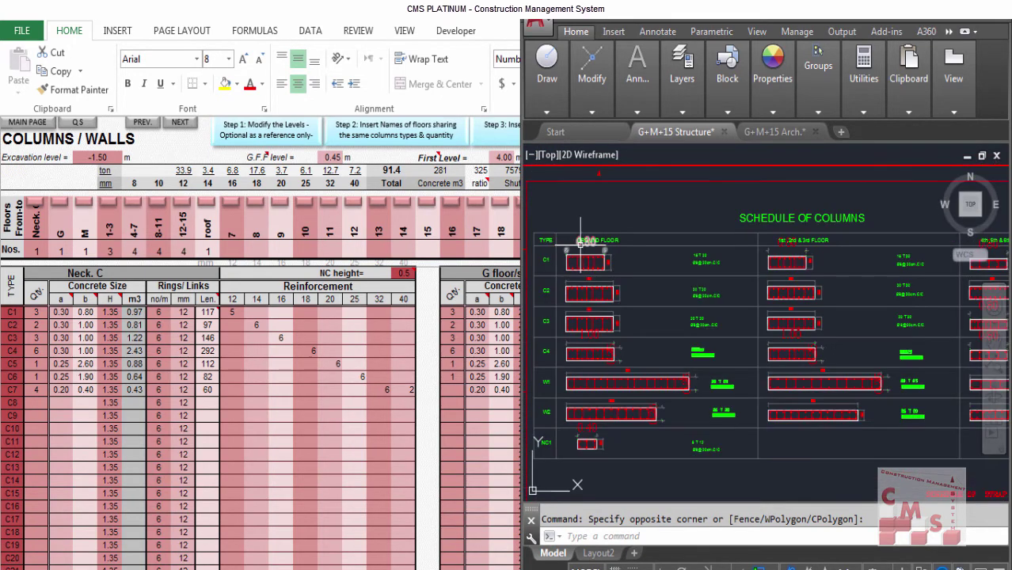
{"action": "scroll", "coordinate": [808, 246], "scroll_direction": "up", "scroll_amount": 4}
{"action": "scroll", "coordinate": [808, 246], "scroll_direction": "down", "scroll_amount": 4}
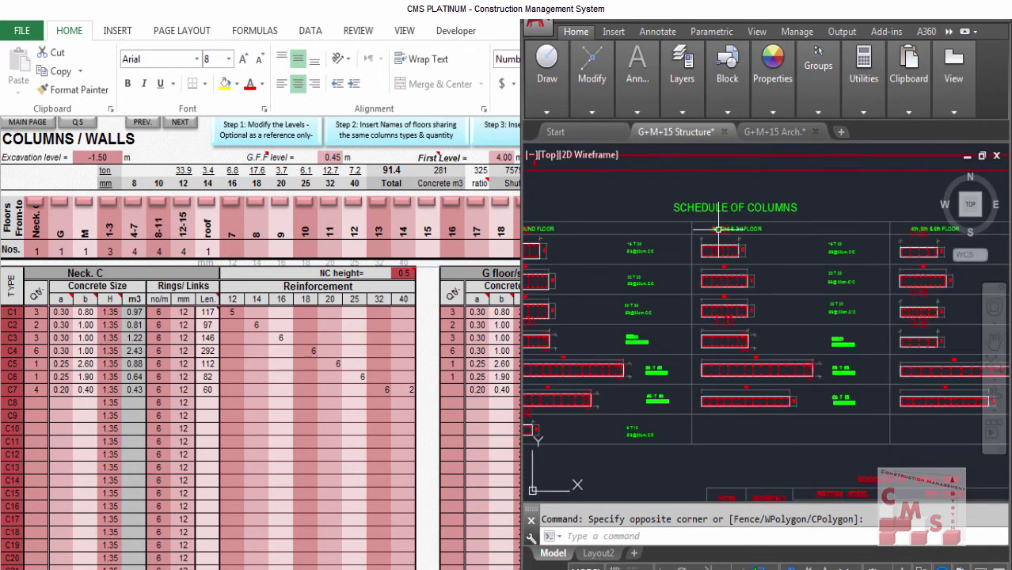
{"action": "scroll", "coordinate": [564, 229], "scroll_direction": "up", "scroll_amount": 3}
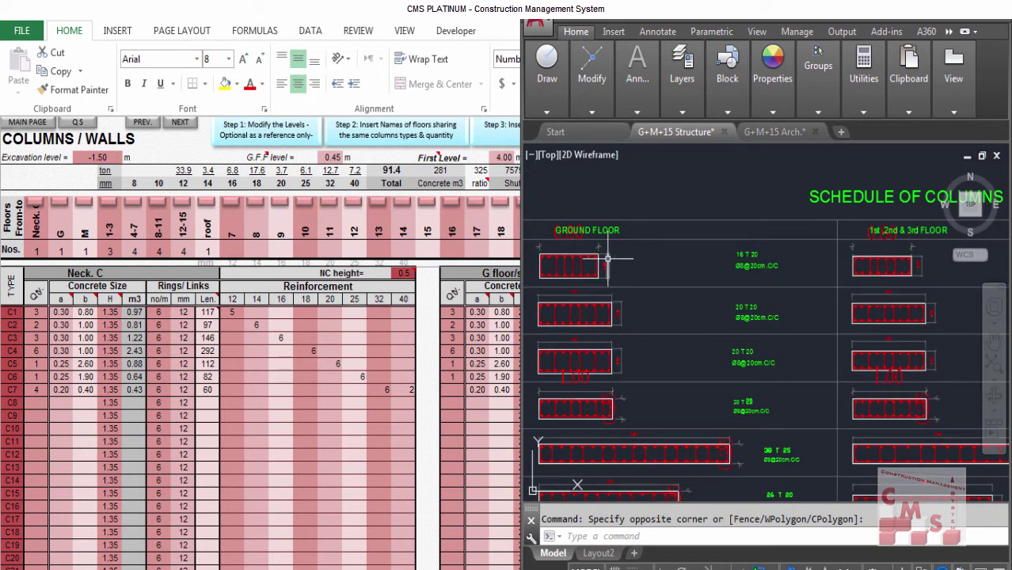
Examine the Schedule of Columns for the 1st to 3rd floors, 4th to 6th floors, the following floor group and the stair tower
{"action": "scroll", "coordinate": [970, 206], "scroll_direction": "up", "scroll_amount": 3}
{"action": "scroll", "coordinate": [732, 247], "scroll_direction": "down", "scroll_amount": 4}
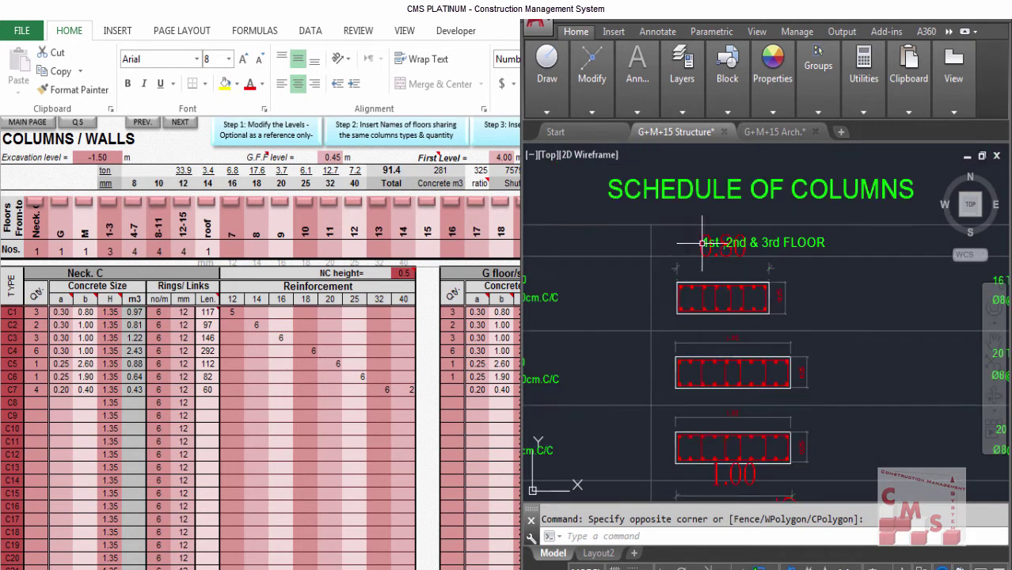
{"action": "scroll", "coordinate": [667, 281], "scroll_direction": "down", "scroll_amount": 4}
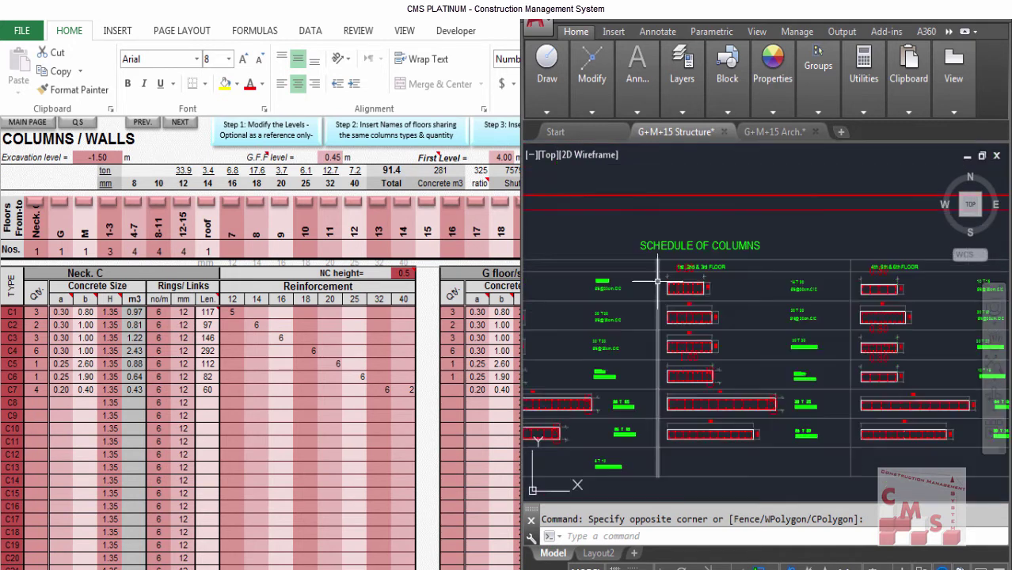
{"action": "scroll", "coordinate": [855, 218], "scroll_direction": "up", "scroll_amount": 2}
{"action": "scroll", "coordinate": [816, 276], "scroll_direction": "up", "scroll_amount": 5}
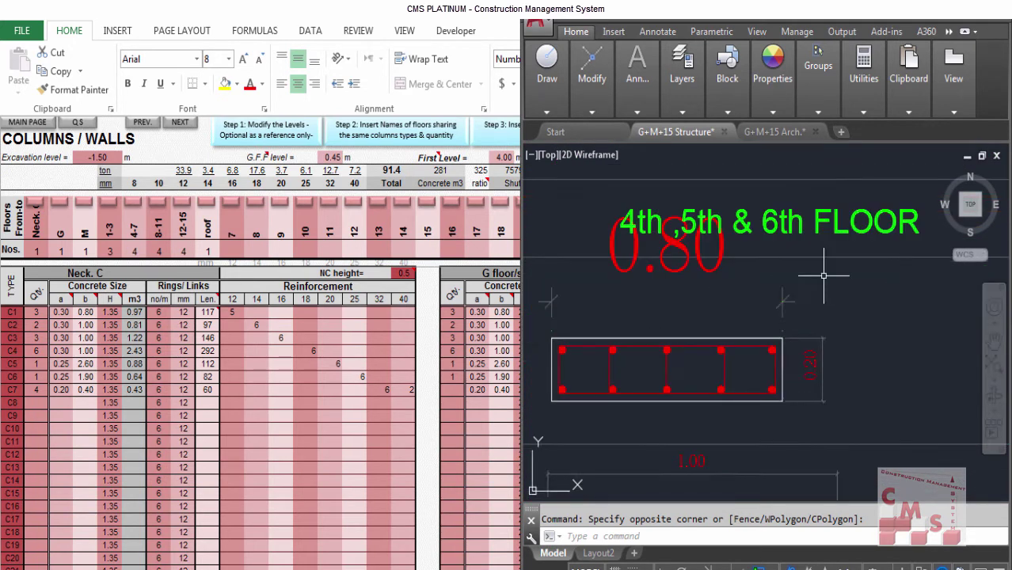
{"action": "scroll", "coordinate": [795, 265], "scroll_direction": "down", "scroll_amount": 1}
{"action": "scroll", "coordinate": [800, 334], "scroll_direction": "down", "scroll_amount": 1}
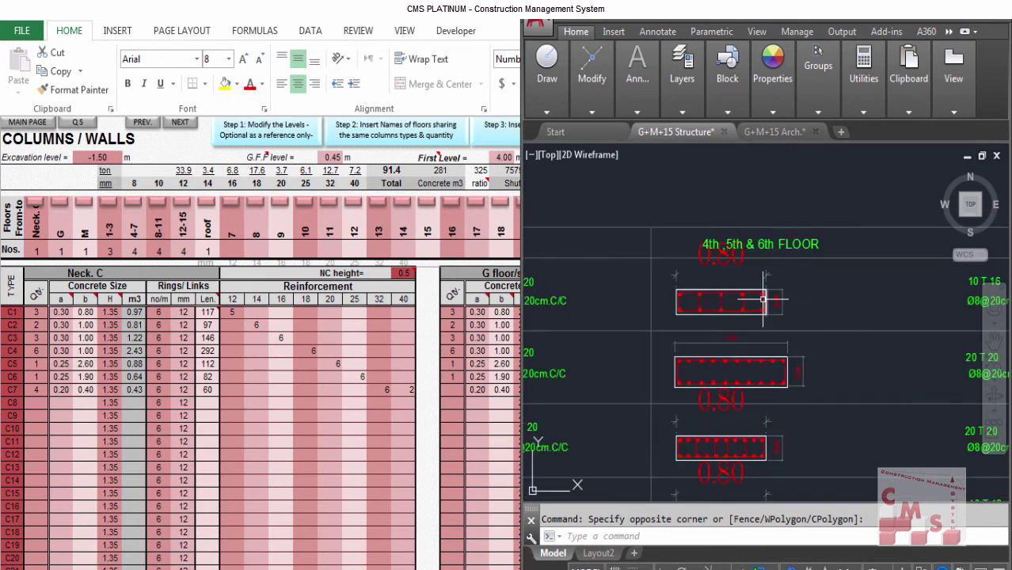
{"action": "scroll", "coordinate": [812, 320], "scroll_direction": "down", "scroll_amount": 3}
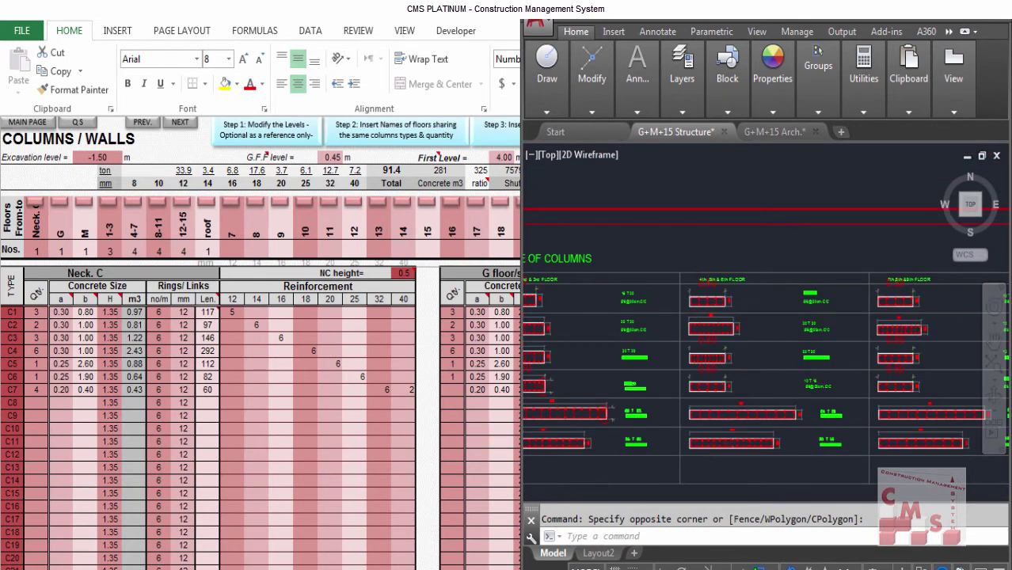
{"action": "scroll", "coordinate": [950, 317], "scroll_direction": "up", "scroll_amount": 3}
{"action": "scroll", "coordinate": [910, 317], "scroll_direction": "down", "scroll_amount": 1}
{"action": "scroll", "coordinate": [853, 254], "scroll_direction": "down", "scroll_amount": 3}
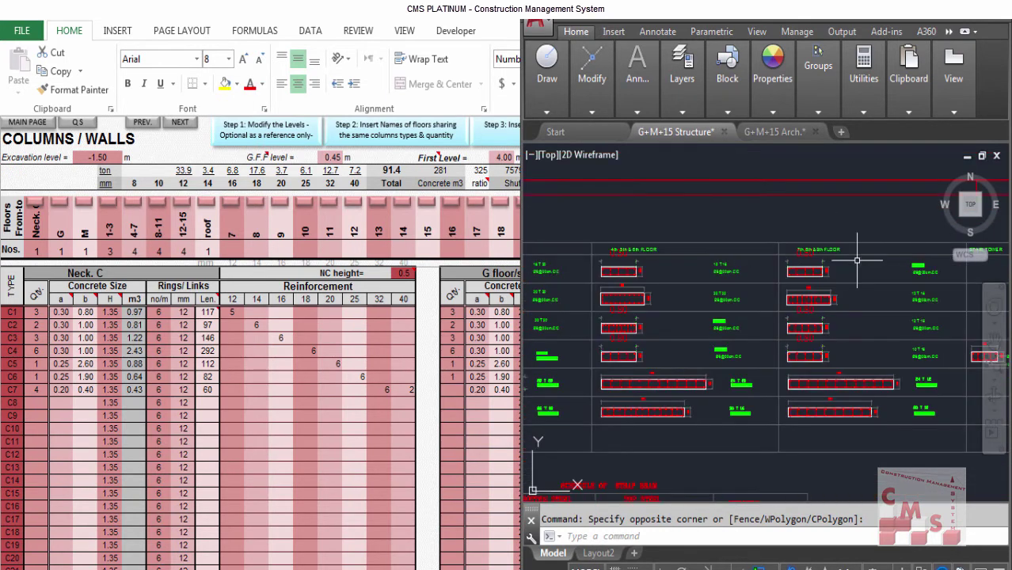
{"action": "scroll", "coordinate": [893, 258], "scroll_direction": "up", "scroll_amount": 4}
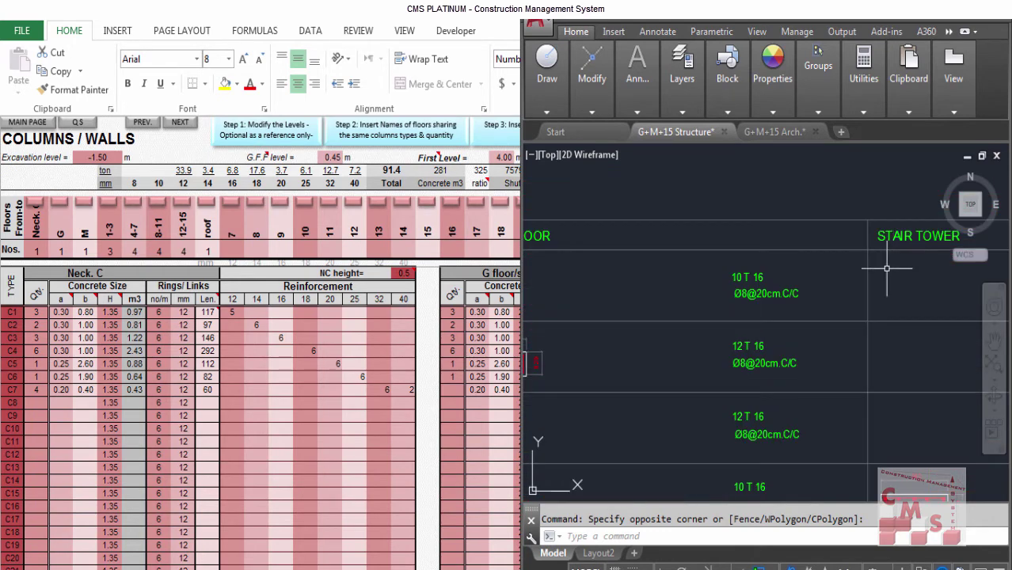
{"action": "scroll", "coordinate": [904, 275], "scroll_direction": "down", "scroll_amount": 6}
{"action": "scroll", "coordinate": [770, 286], "scroll_direction": "up", "scroll_amount": 6}
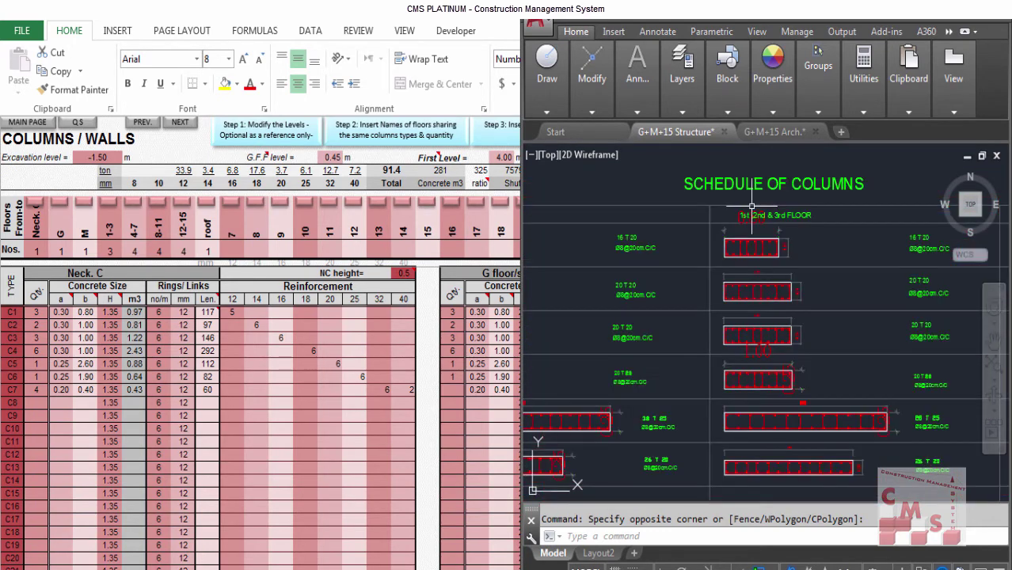
Examine the ground floor section dimensions and reinforcement of column types C1 to C4 and wall W1 in the schedule
{"action": "scroll", "coordinate": [639, 241], "scroll_direction": "up", "scroll_amount": 2}
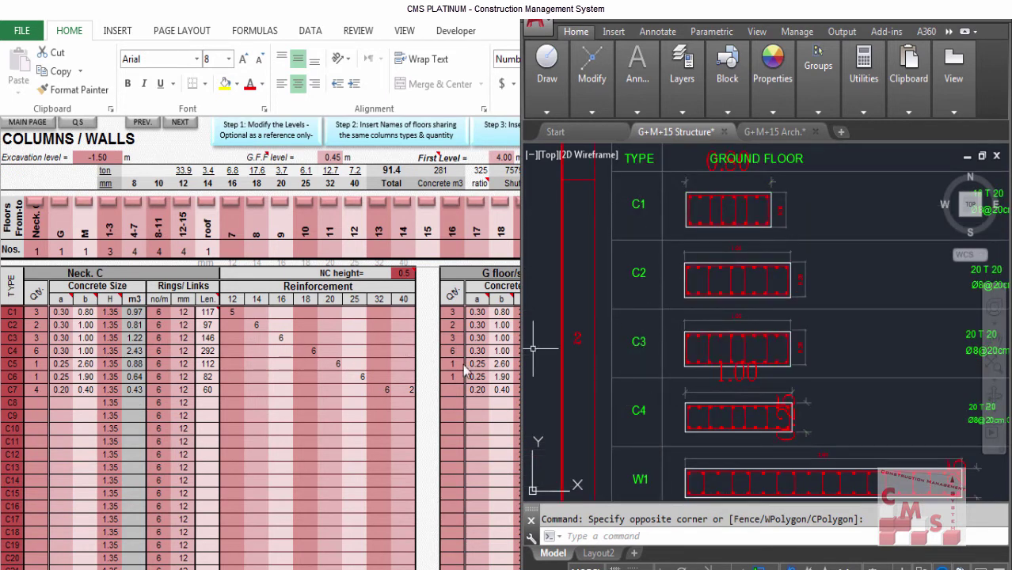
{"action": "scroll", "coordinate": [581, 269], "scroll_direction": "down", "scroll_amount": 2}
{"action": "scroll", "coordinate": [865, 238], "scroll_direction": "up", "scroll_amount": 2}
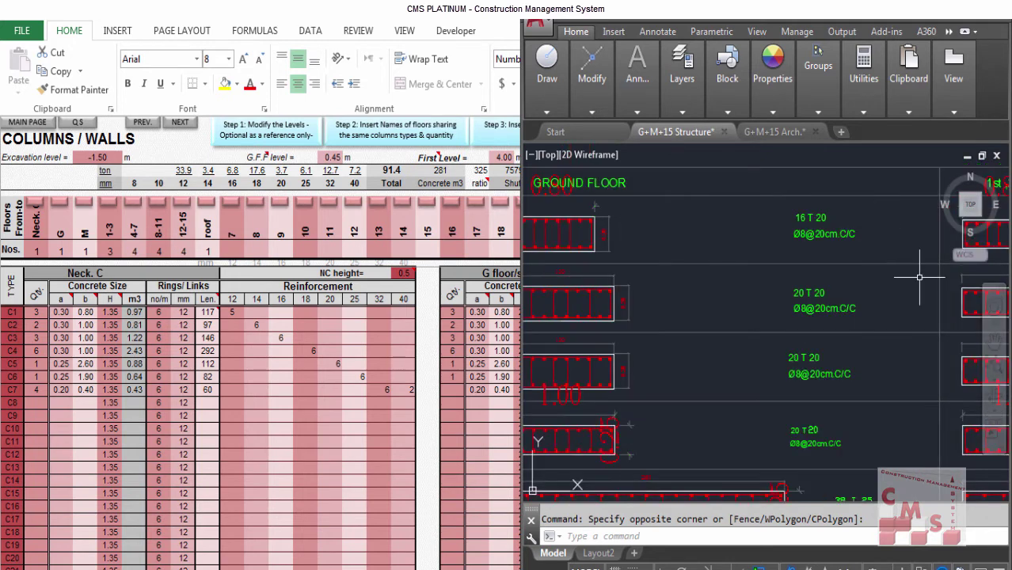
{"action": "scroll", "coordinate": [649, 271], "scroll_direction": "down", "scroll_amount": 2}
{"action": "scroll", "coordinate": [558, 249], "scroll_direction": "up", "scroll_amount": 5}
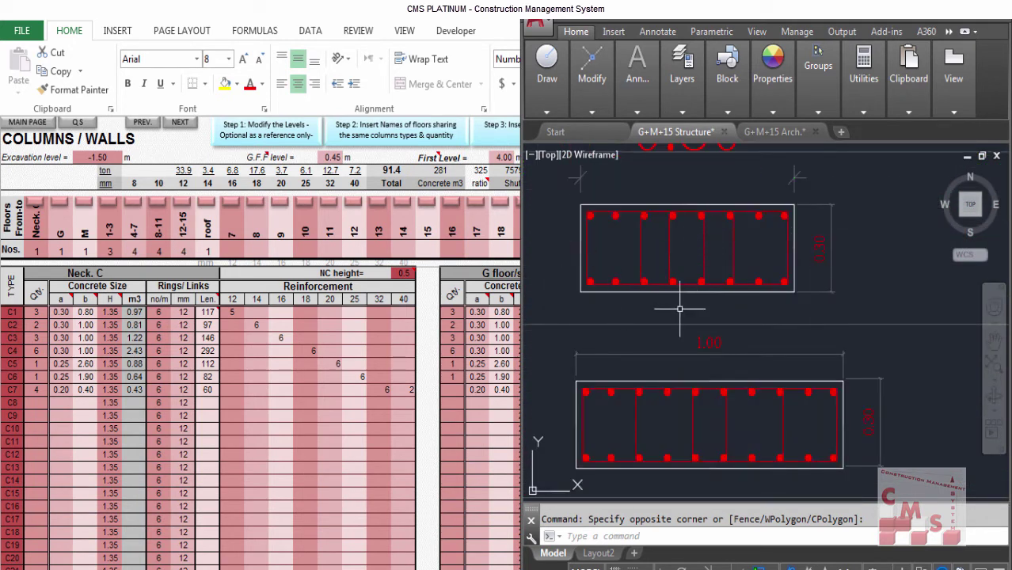
{"action": "scroll", "coordinate": [744, 297], "scroll_direction": "down", "scroll_amount": 2}
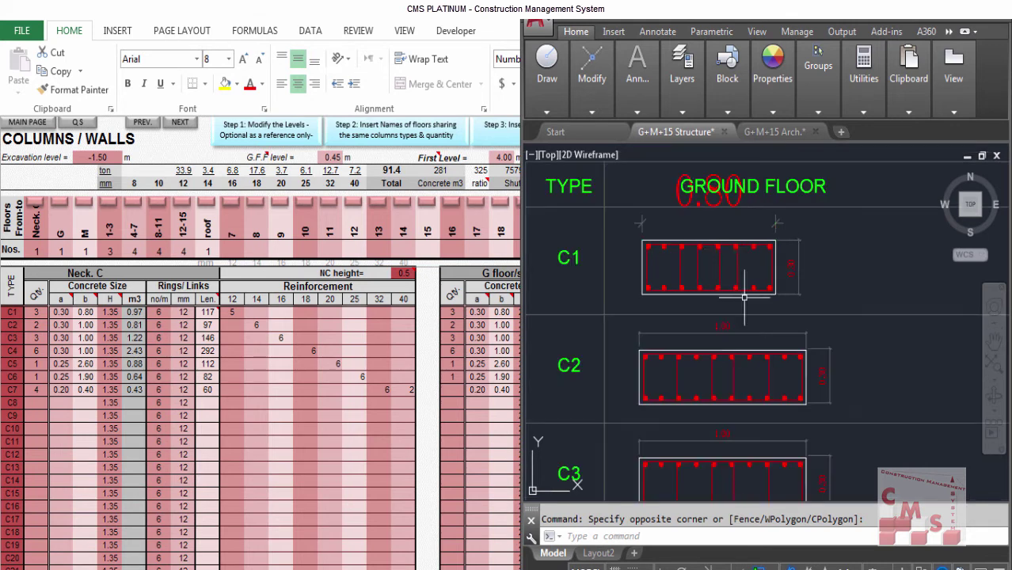
{"action": "scroll", "coordinate": [716, 237], "scroll_direction": "up", "scroll_amount": 4}
{"action": "scroll", "coordinate": [714, 280], "scroll_direction": "down", "scroll_amount": 2}
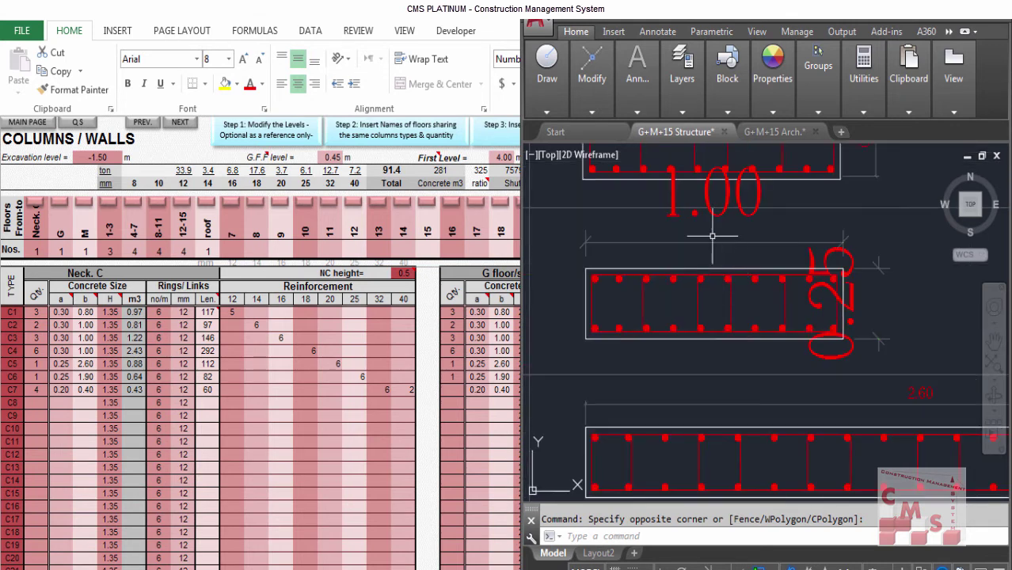
{"action": "scroll", "coordinate": [794, 310], "scroll_direction": "down", "scroll_amount": 2}
{"action": "scroll", "coordinate": [728, 285], "scroll_direction": "up", "scroll_amount": 1}
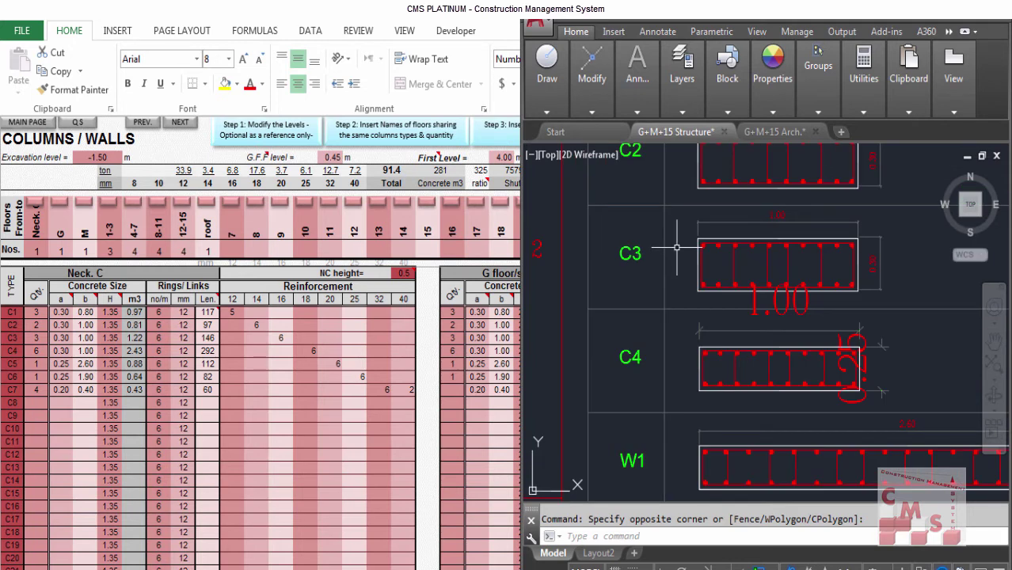
Switch to the CMS workbook and review the a, b and H concrete sizes of the column types in the Neck C table
{"action": "left_click", "coordinate": [61, 318]}
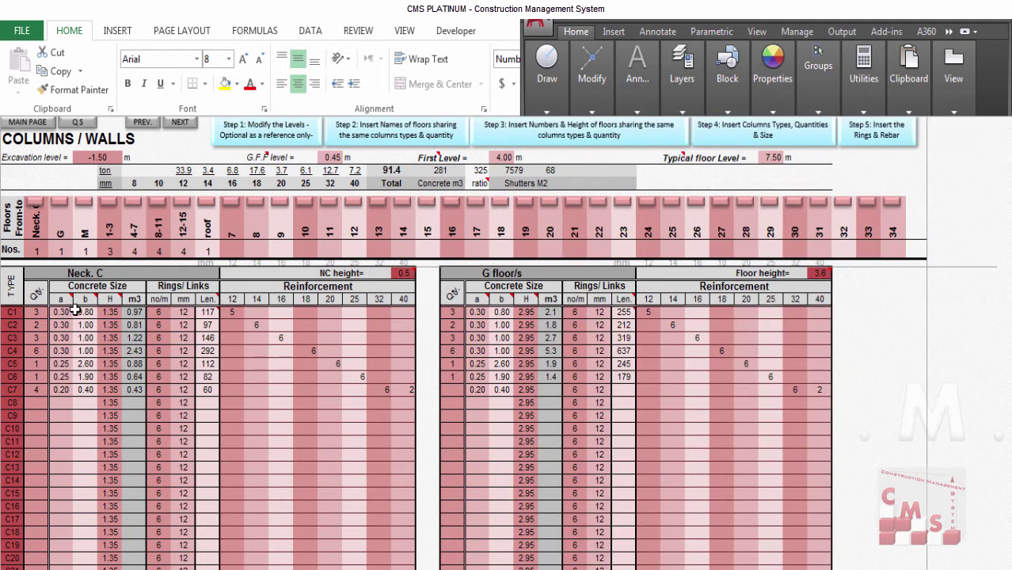
{"action": "mouse_move", "coordinate": [61, 301]}
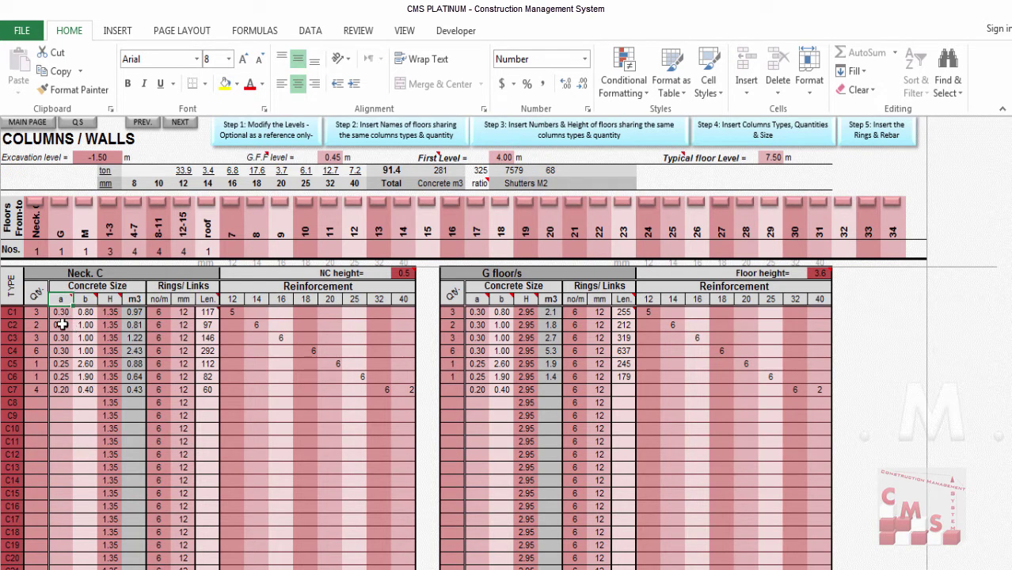
{"action": "left_click", "coordinate": [63, 324]}
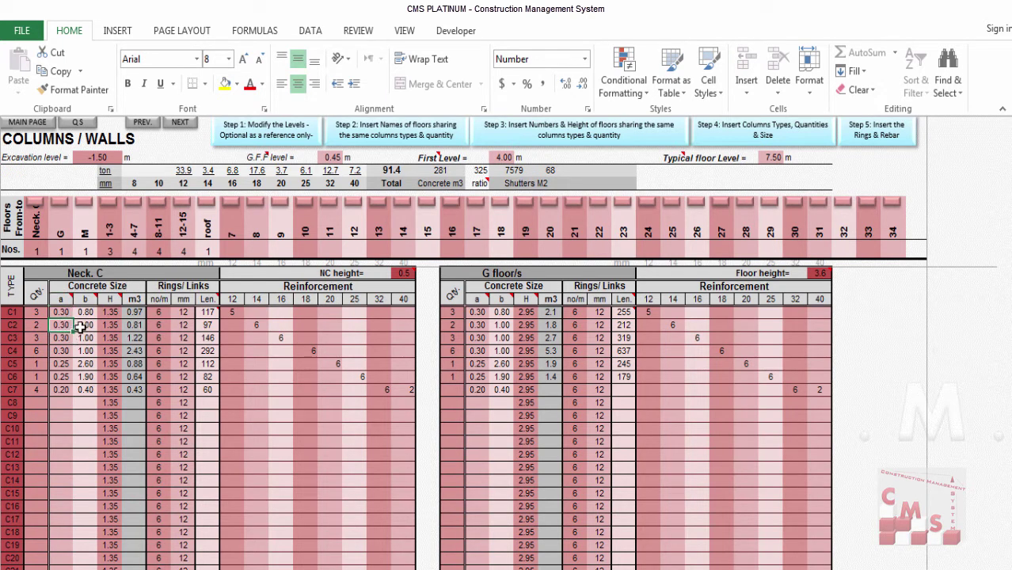
{"action": "left_click", "coordinate": [80, 326]}
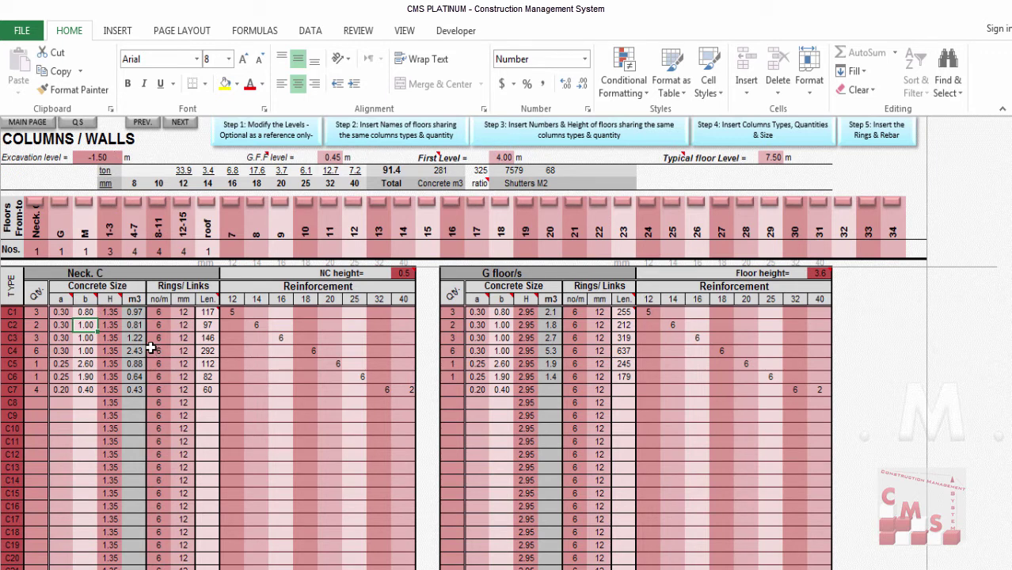
{"action": "left_click", "coordinate": [112, 314]}
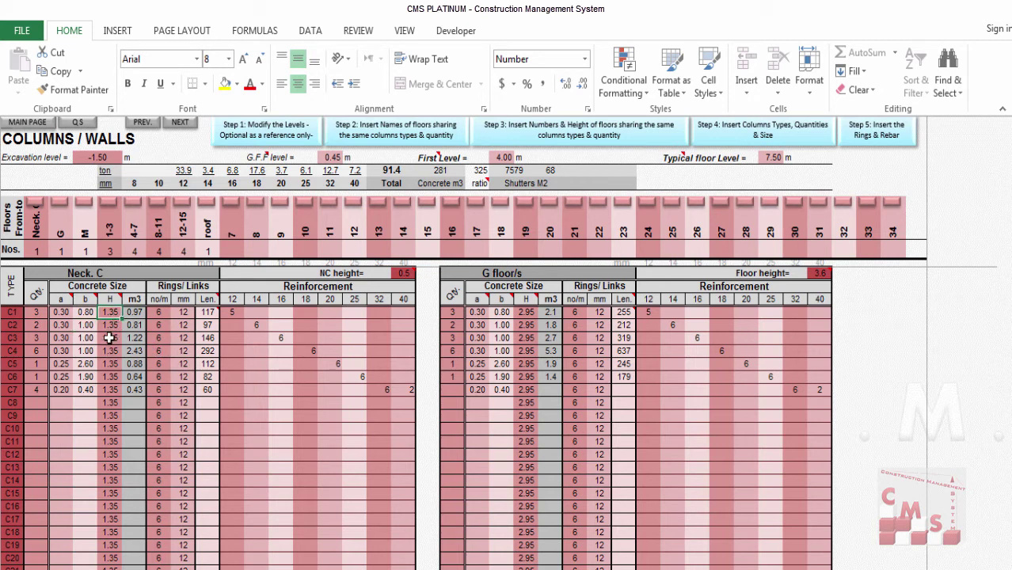
{"action": "key", "text": "Down"}
{"action": "key", "text": "Down"}
{"action": "key", "text": "Down"}
{"action": "key", "text": "Down"}
{"action": "key", "text": "Down"}
{"action": "key", "text": "Down"}
{"action": "key", "text": "Down"}
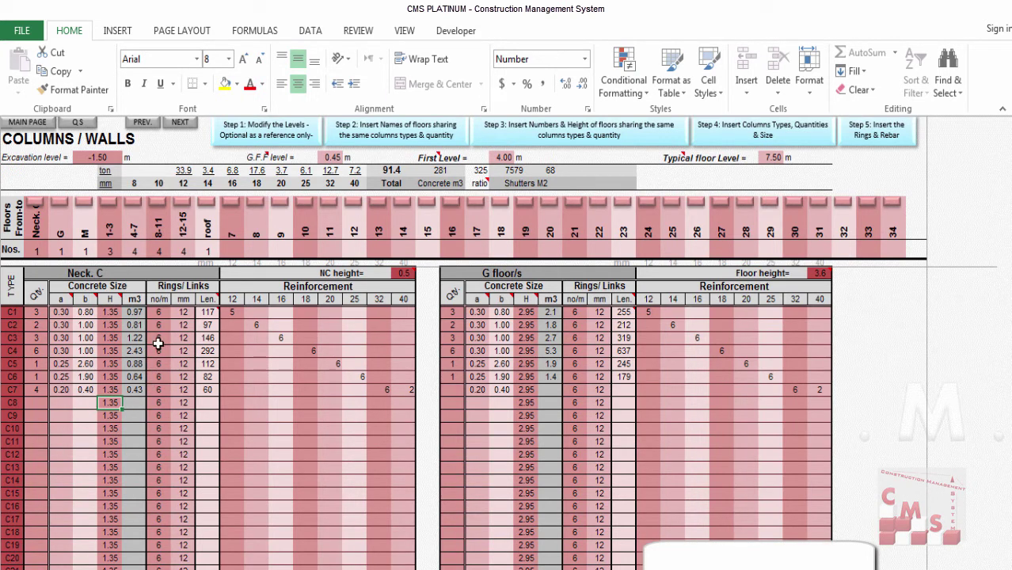
Review the Neck C rings/links and reinforcement sections, then set the C1 link diameter to 10 mm
{"action": "left_click", "coordinate": [186, 286]}
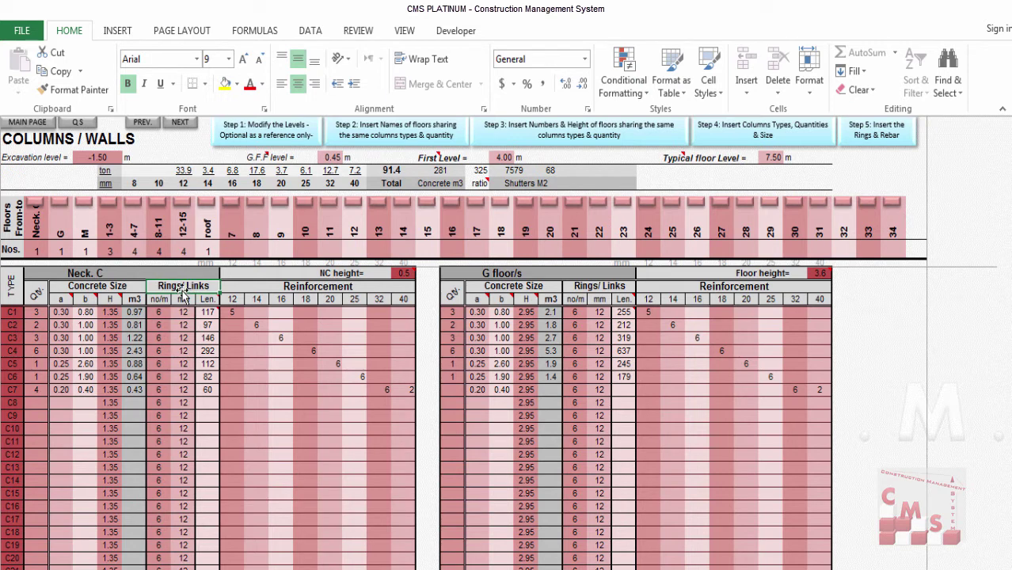
{"action": "left_click", "coordinate": [290, 285]}
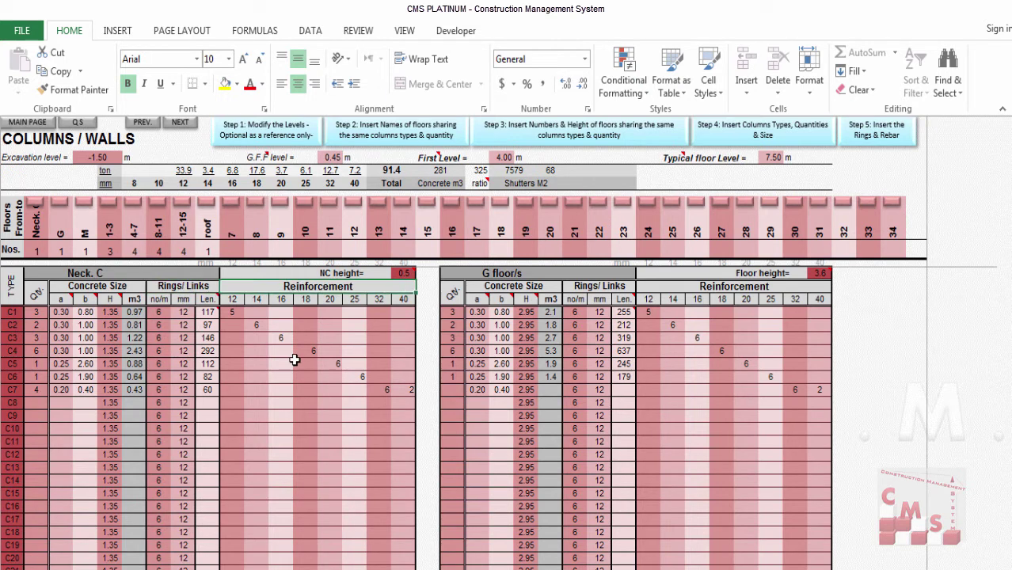
{"action": "left_click", "coordinate": [159, 311]}
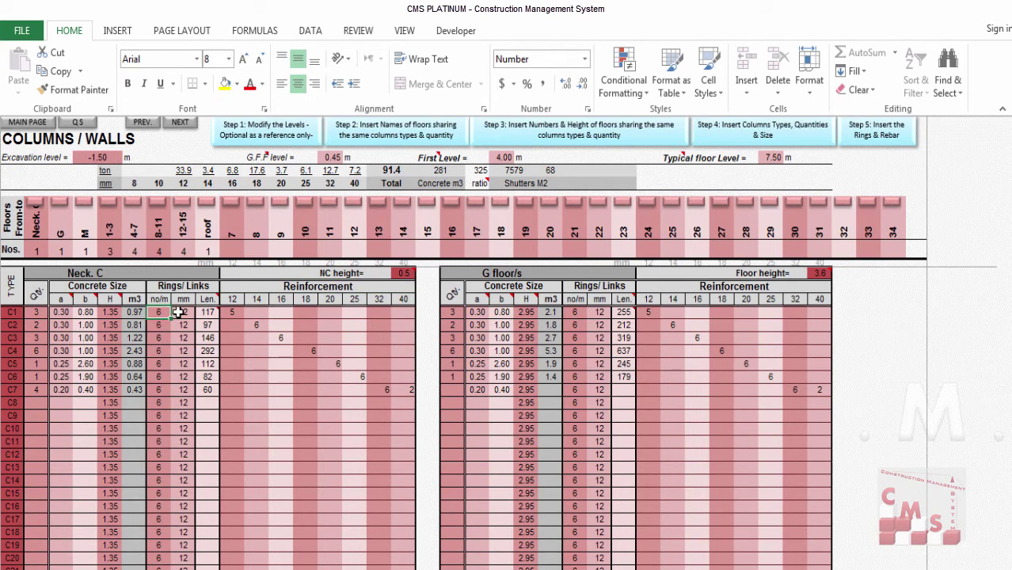
{"action": "left_click", "coordinate": [182, 312]}
{"action": "left_click", "coordinate": [201, 312]}
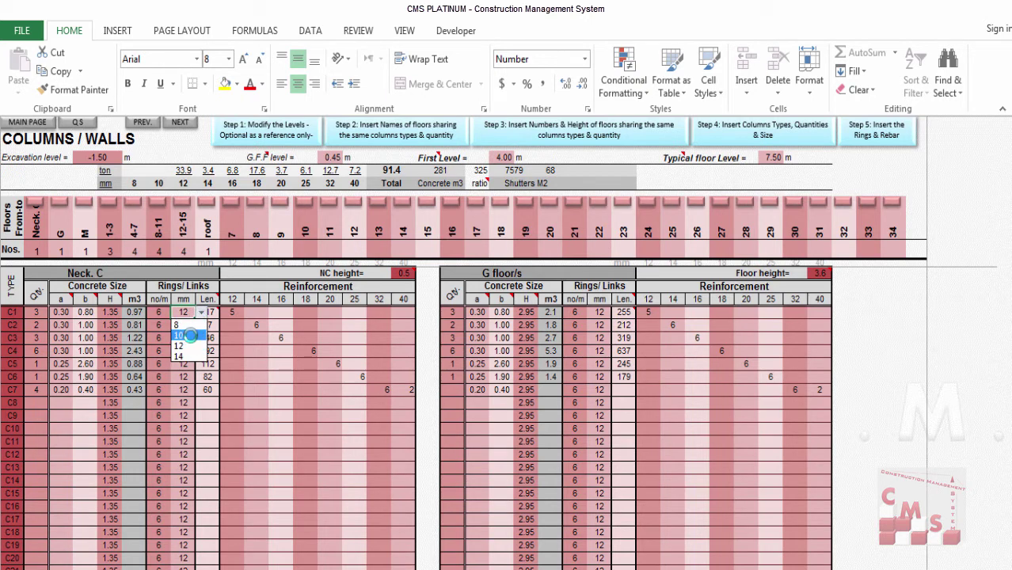
{"action": "left_click", "coordinate": [190, 336]}
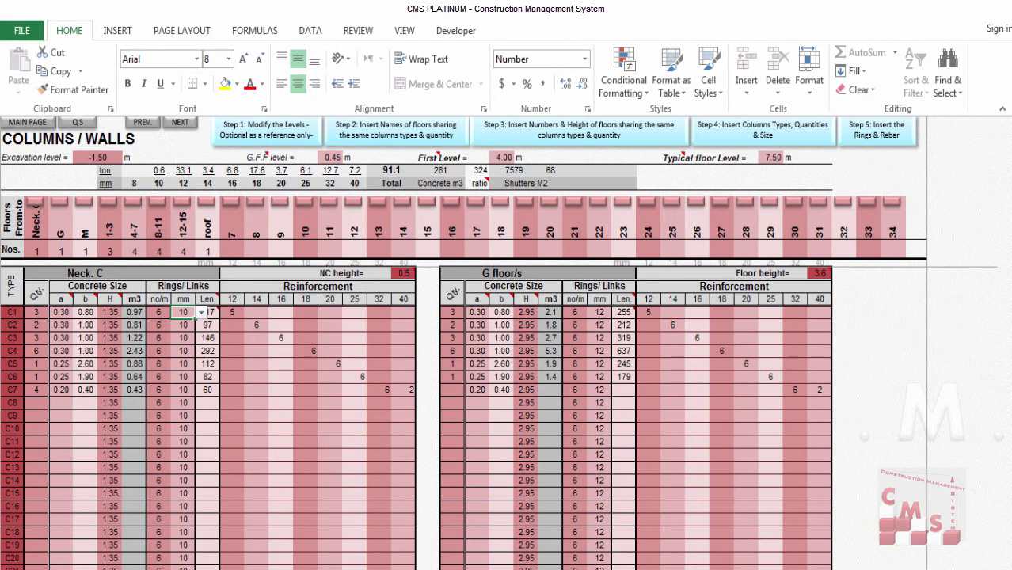
Check the C1 link specification in the AutoCAD schedule, then set the Neck C links for C1 to 5 per metre and 8 mm diameter
{"action": "key", "text": "alt+Tab"}
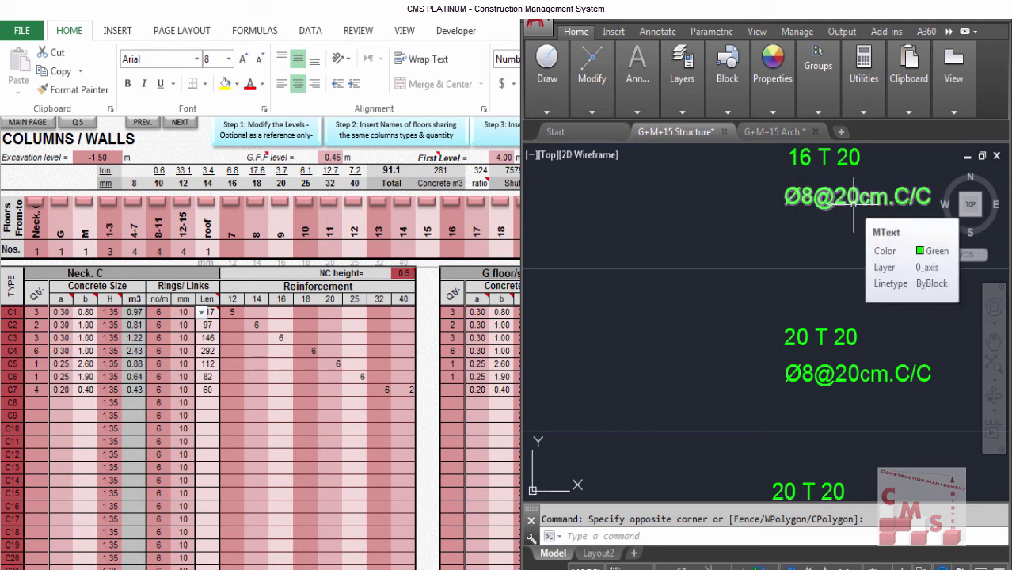
{"action": "key", "text": "alt+Tab"}
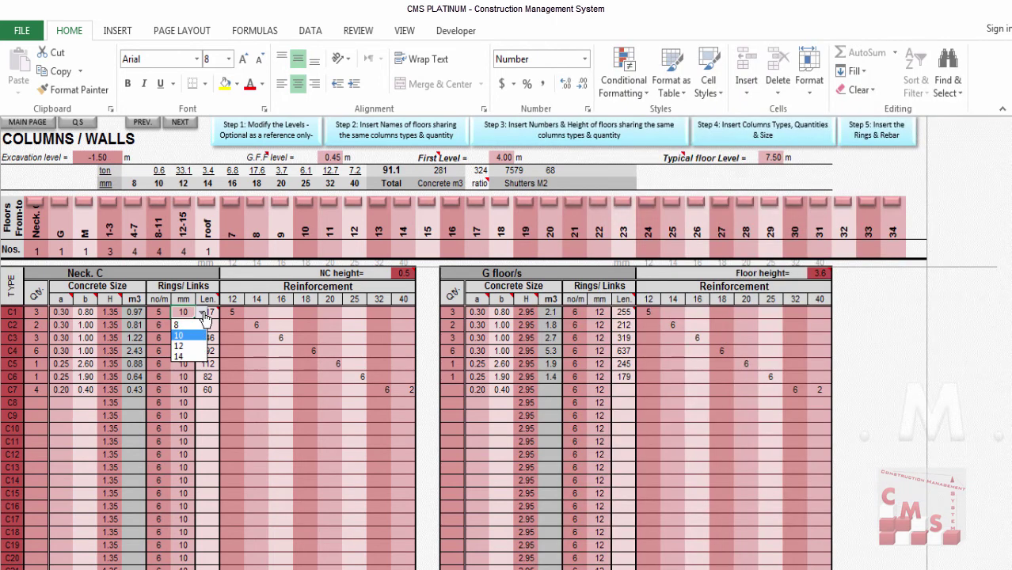
{"action": "left_click", "coordinate": [196, 327]}
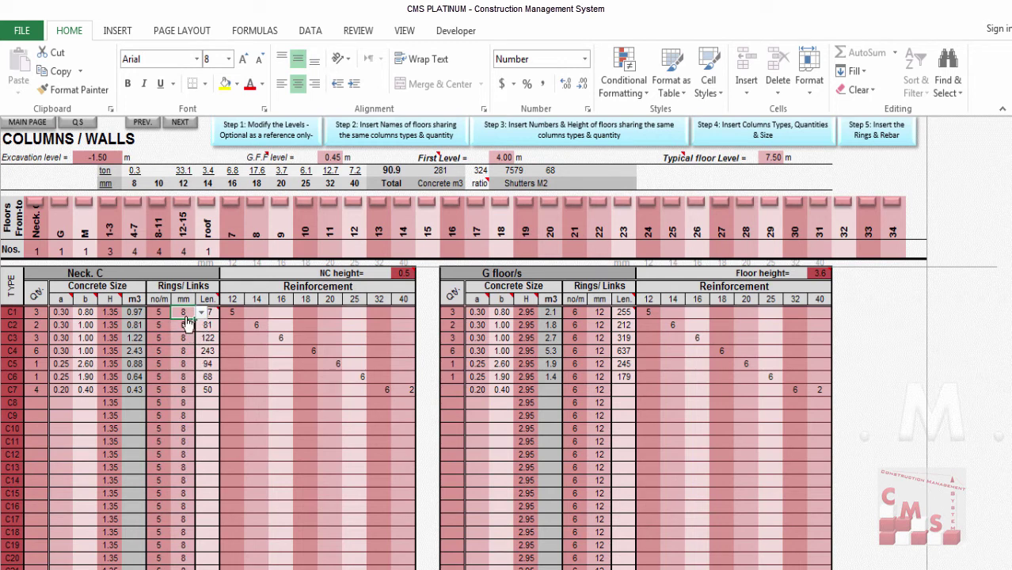
Check the ground floor C1 main bars in the AutoCAD schedule, then enter 16 bars of 20 mm for C1 in the Neck C table
{"action": "left_click", "coordinate": [250, 290]}
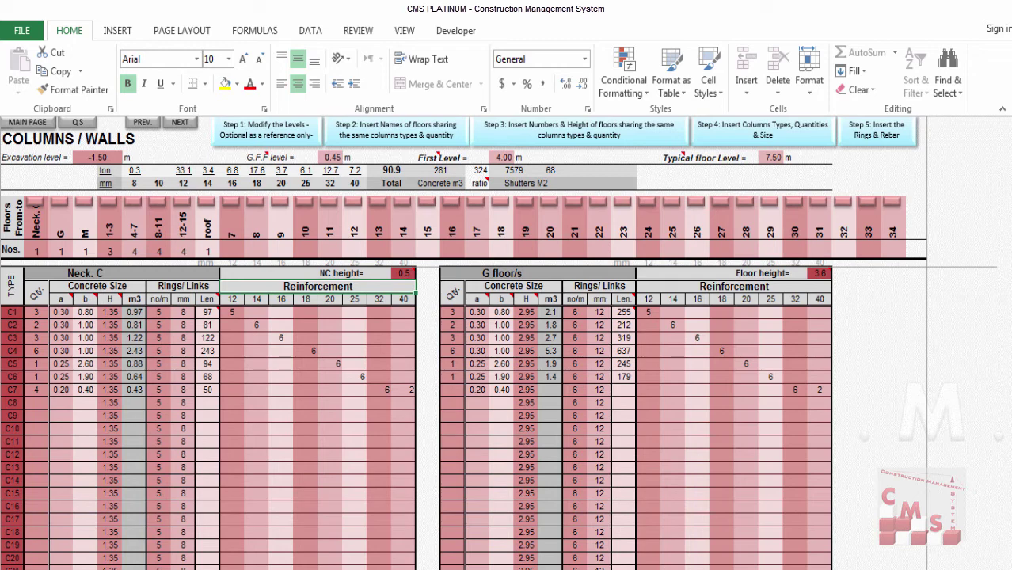
{"action": "left_click", "coordinate": [295, 569]}
{"action": "left_click", "coordinate": [294, 543]}
{"action": "scroll", "coordinate": [678, 320], "scroll_direction": "down", "scroll_amount": 2}
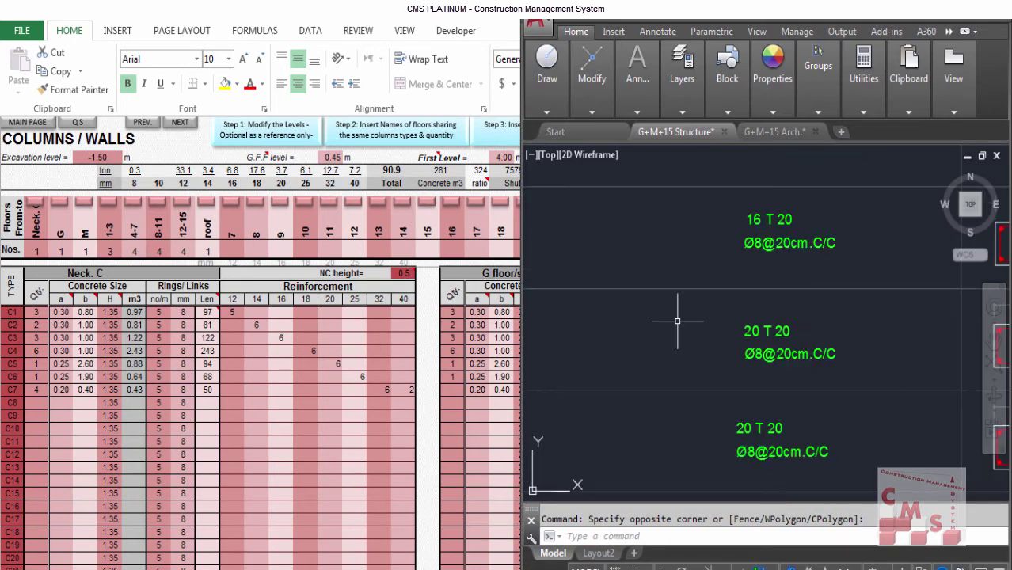
{"action": "scroll", "coordinate": [847, 244], "scroll_direction": "down", "scroll_amount": 2}
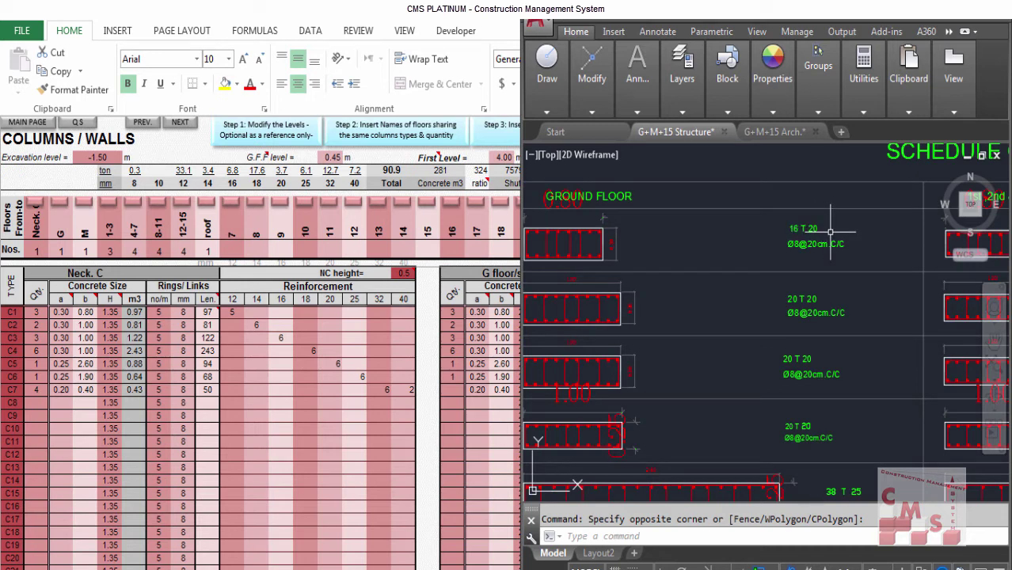
{"action": "scroll", "coordinate": [830, 234], "scroll_direction": "up", "scroll_amount": 4}
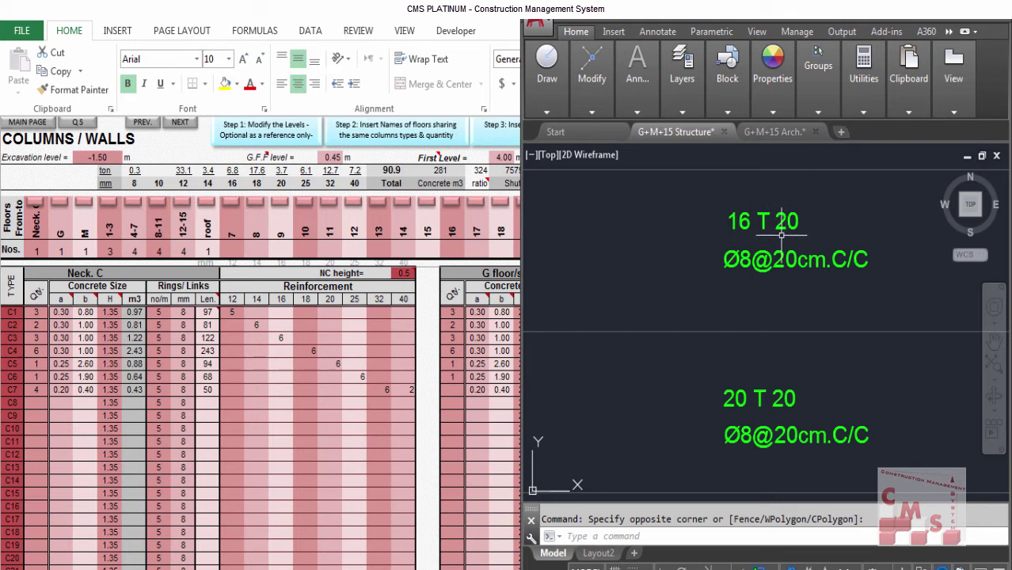
{"action": "left_click", "coordinate": [277, 340]}
{"action": "left_click", "coordinate": [329, 314]}
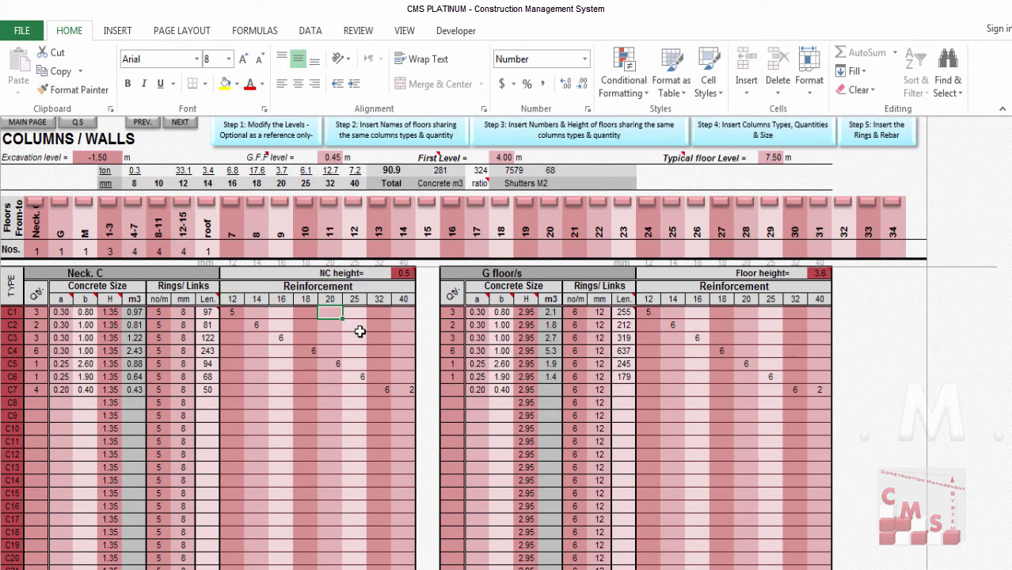
{"action": "type", "text": "16"}
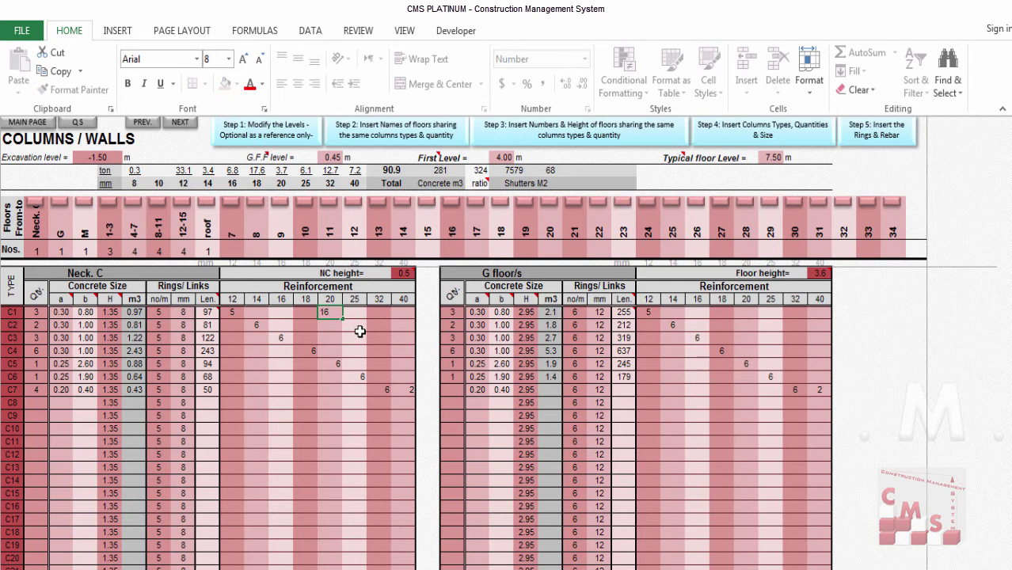
{"action": "key", "text": "Return"}
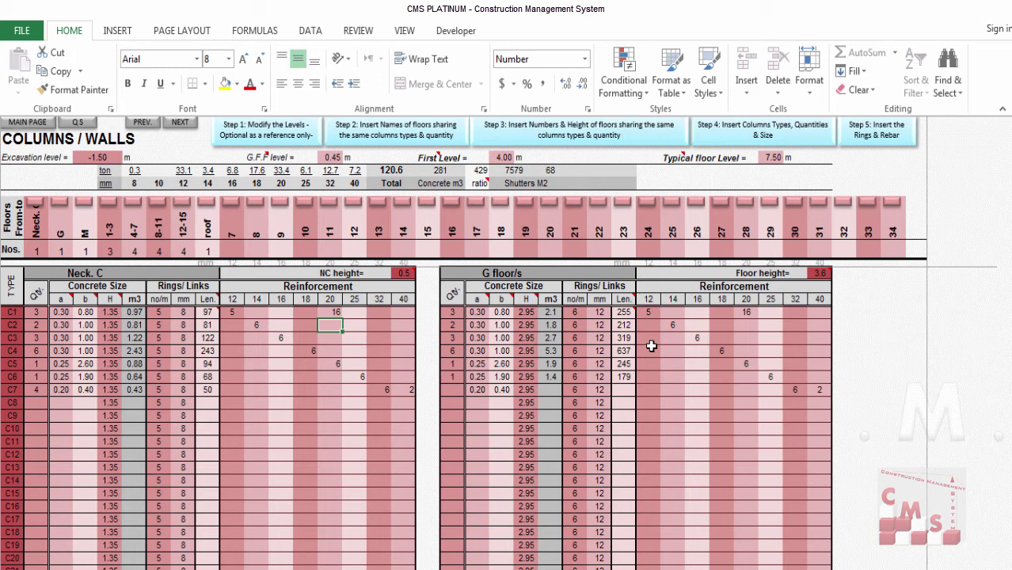
Check the C1 main bars in the G floor/s table, then go to the M floor/s table
{"action": "left_click", "coordinate": [696, 312]}
{"action": "left_click", "coordinate": [745, 312]}
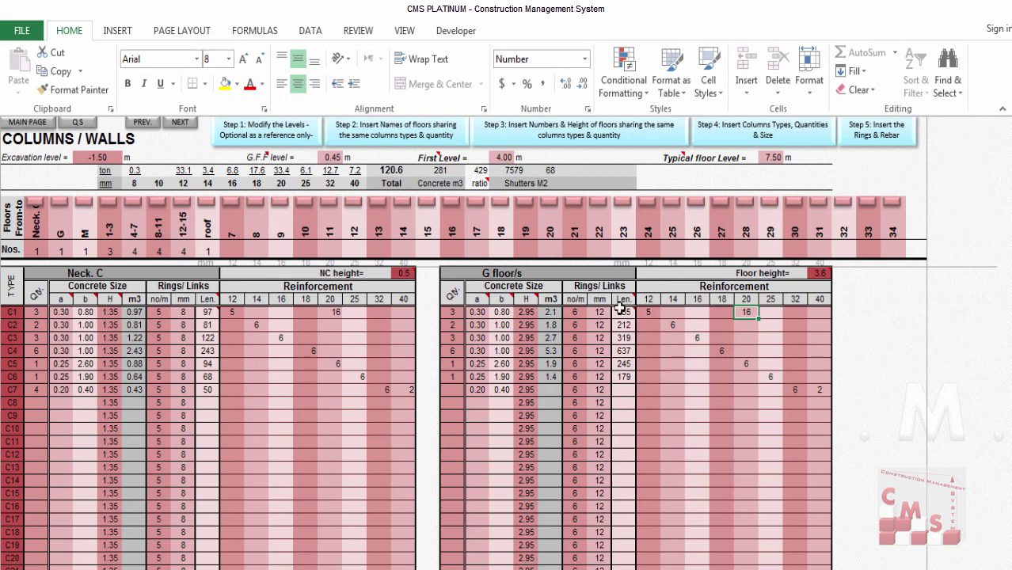
{"action": "left_click", "coordinate": [85, 212]}
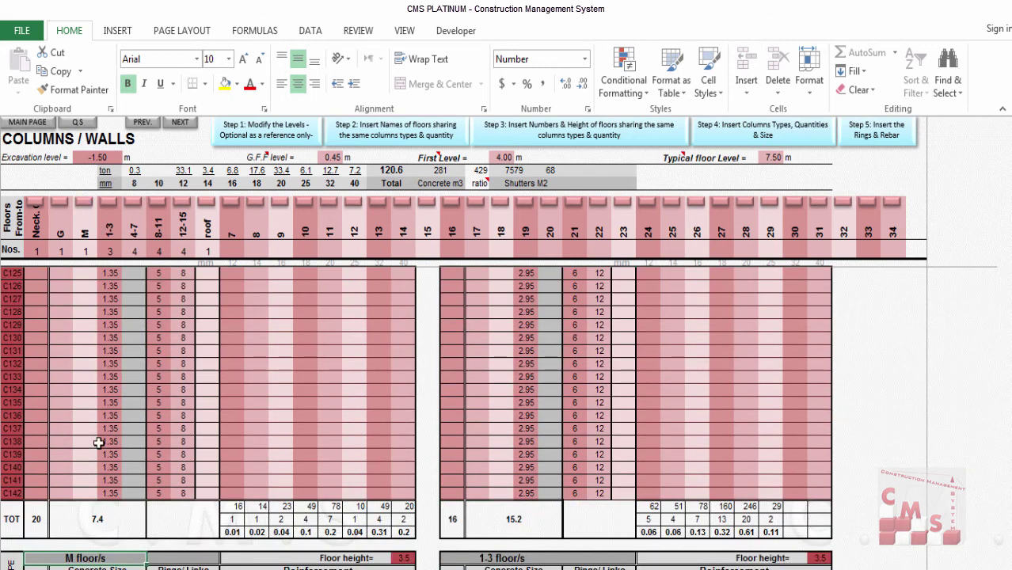
{"action": "scroll", "coordinate": [114, 533], "scroll_direction": "down", "scroll_amount": 4}
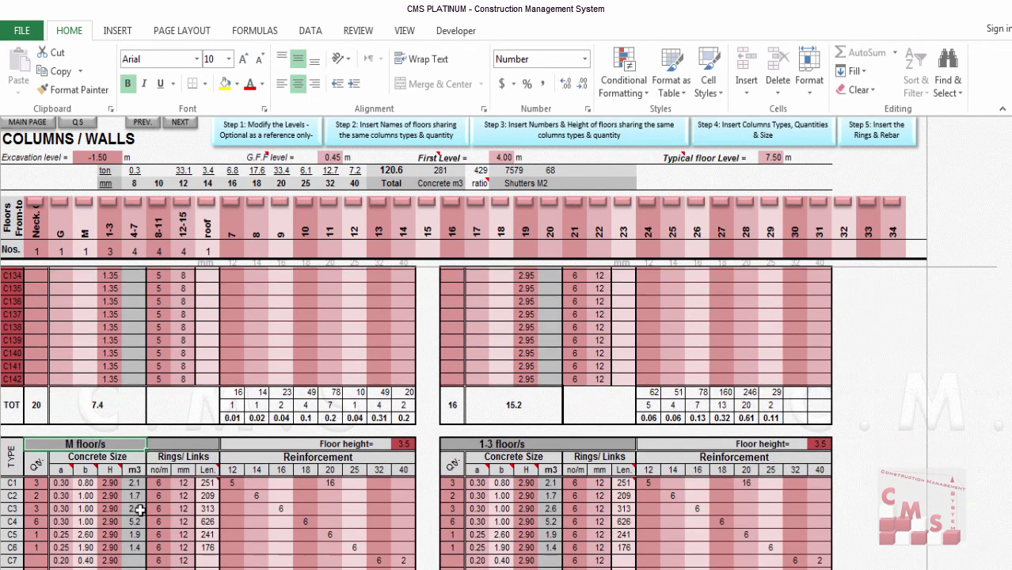
{"action": "scroll", "coordinate": [267, 452], "scroll_direction": "down", "scroll_amount": 1}
Set the C1 main reinforcement in the M floor/s table to 14 bars of 20 mm
{"action": "left_click", "coordinate": [353, 403]}
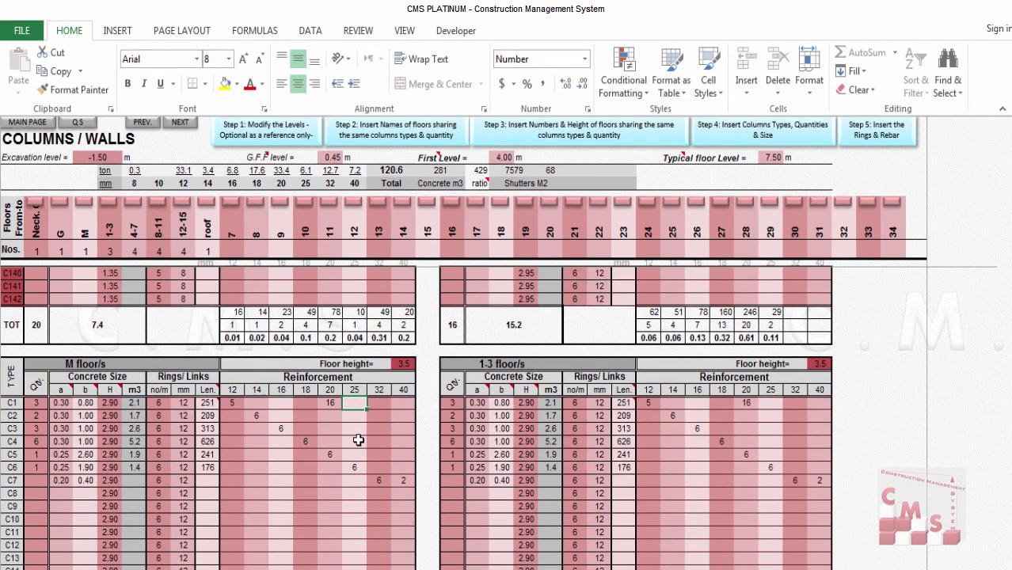
{"action": "key", "text": "Left"}
{"action": "type", "text": "14"}
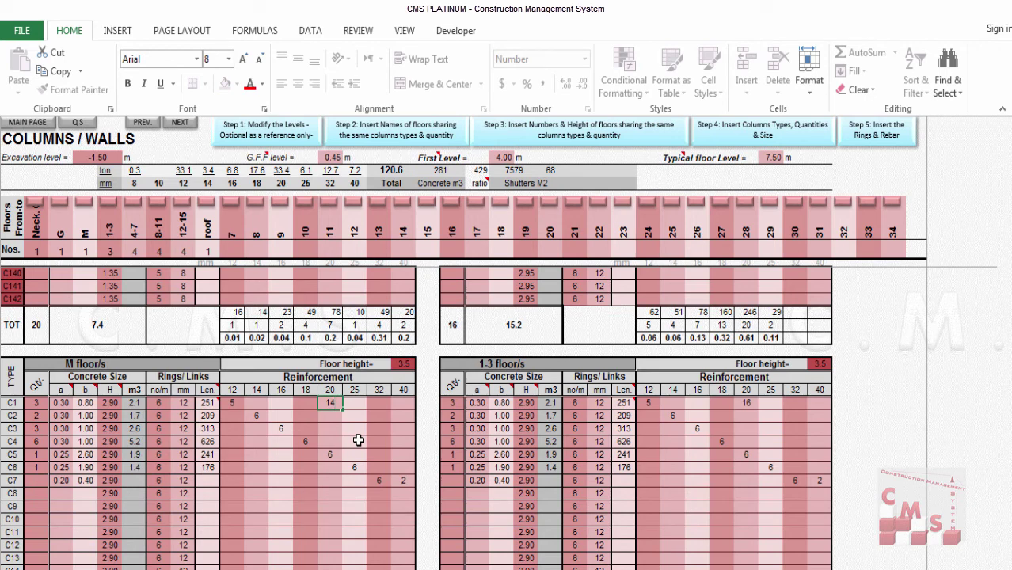
{"action": "key", "text": "Return"}
Review the C2 to C4 reinforcement in the M floor/s table, its floor height and the H values of C2 to C6
{"action": "key", "text": "Left"}
{"action": "key", "text": "Left"}
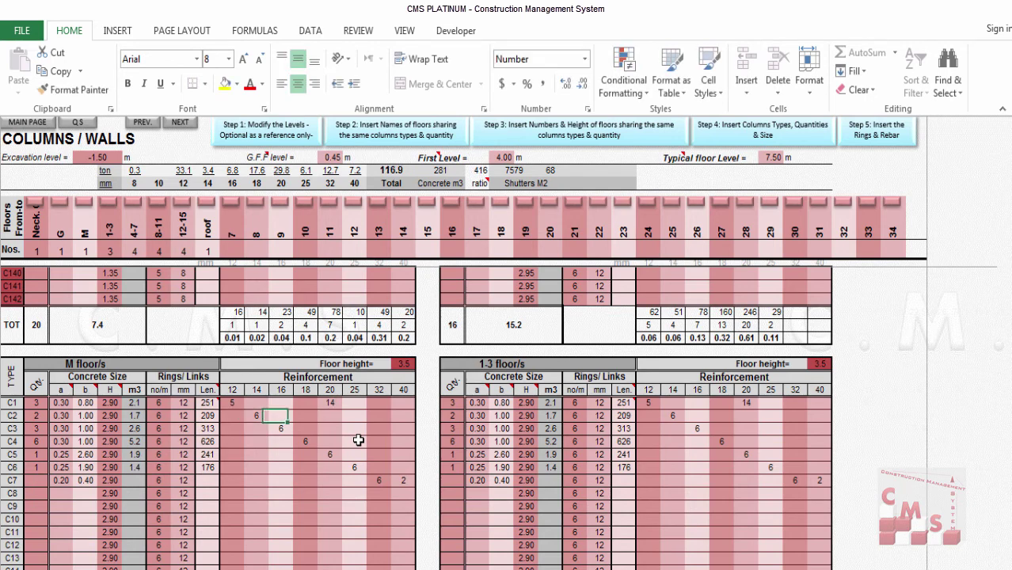
{"action": "key", "text": "Down"}
{"action": "key", "text": "Right"}
{"action": "key", "text": "Right"}
{"action": "key", "text": "Down"}
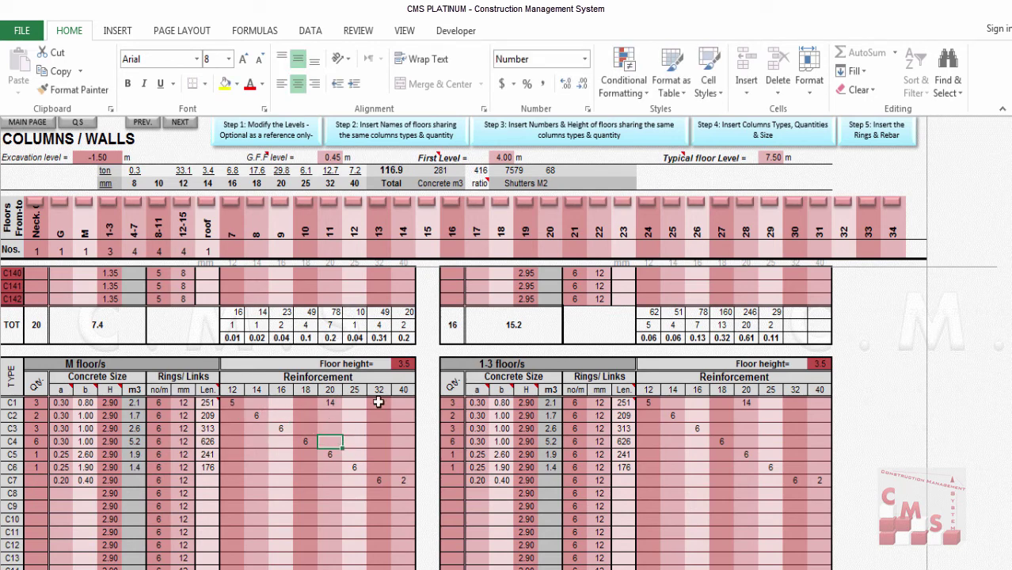
{"action": "left_click", "coordinate": [393, 364]}
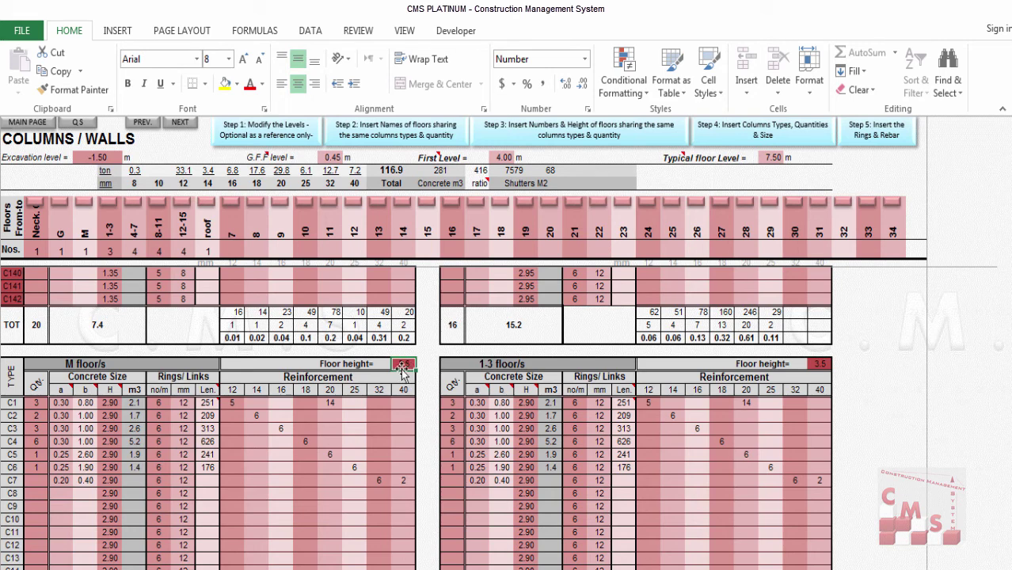
{"action": "left_click_drag", "start_coordinate": [108, 415], "coordinate": [112, 468]}
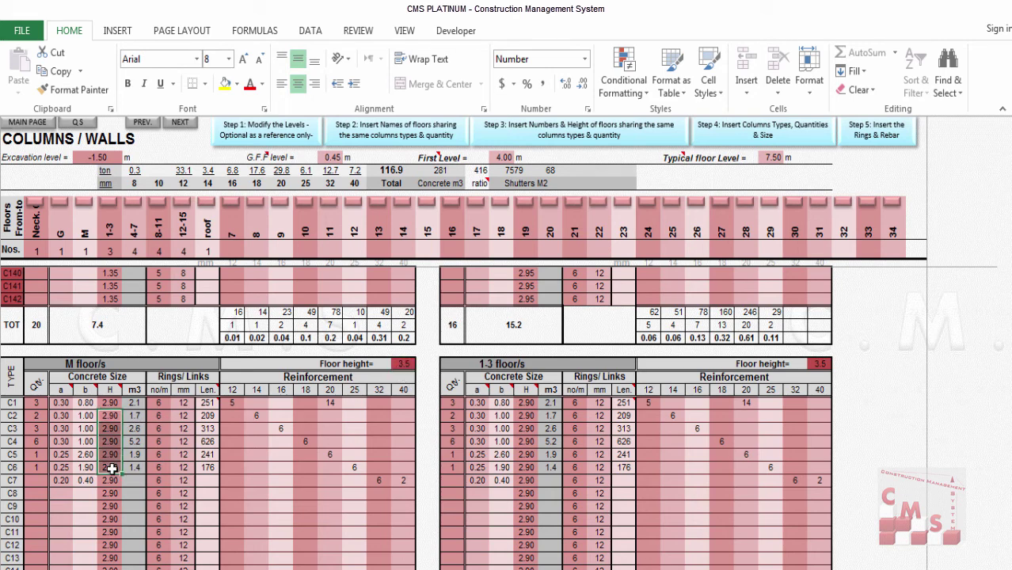